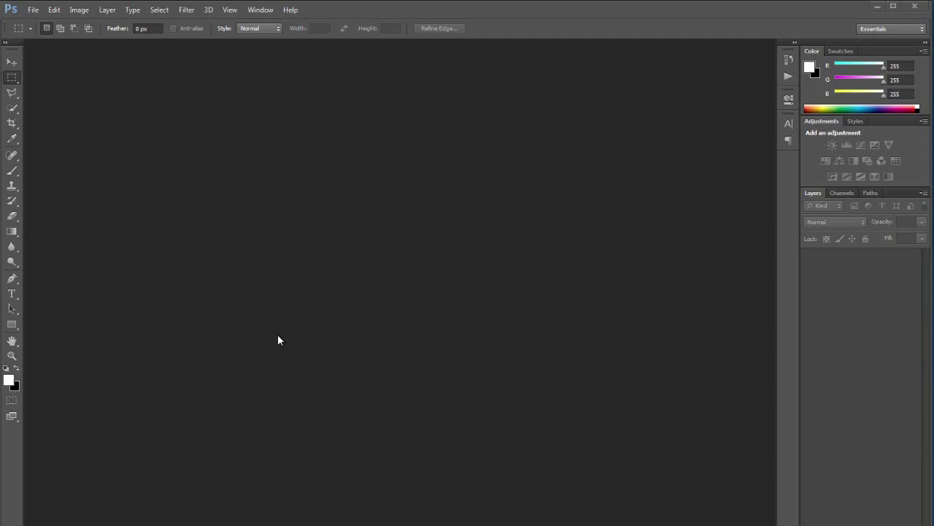
- Open the apple-tree-branch and macaw-and-cockatoos images together from the source folder
click(333, 143)
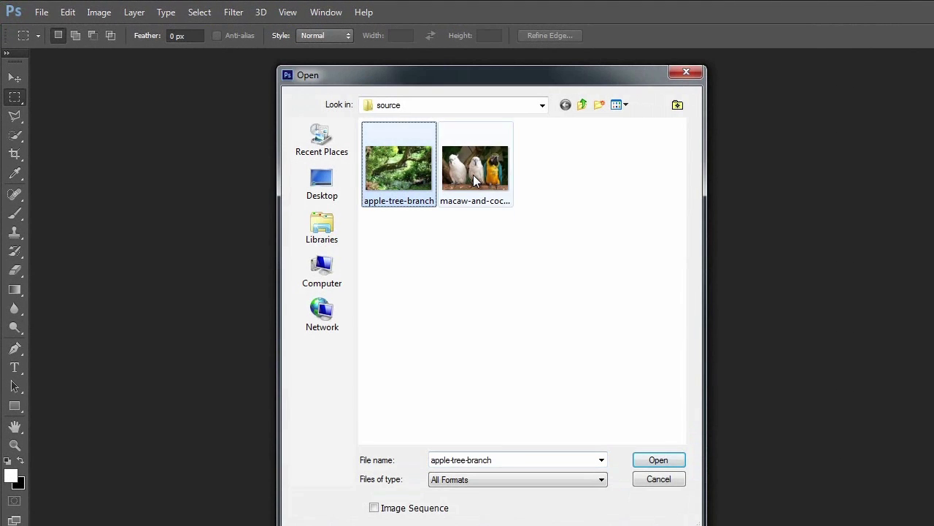
ctrl+click(475, 181)
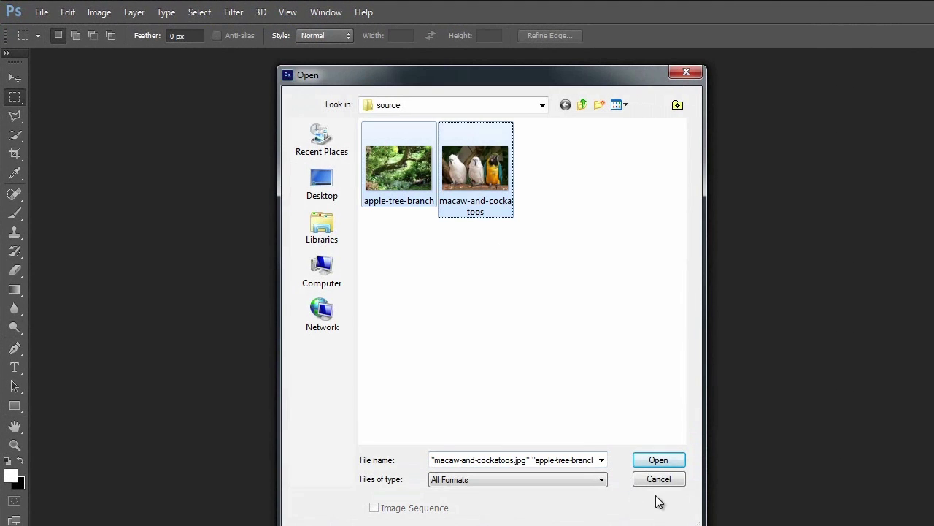
click(658, 460)
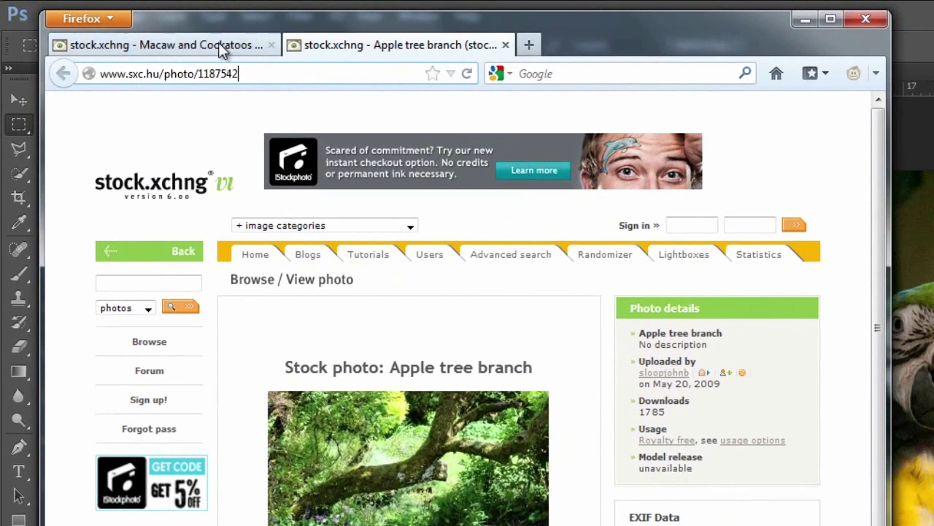
- View the stock.xchng pages for the Macaw and Cockatoos and Apple tree branch photos in Firefox
click(221, 45)
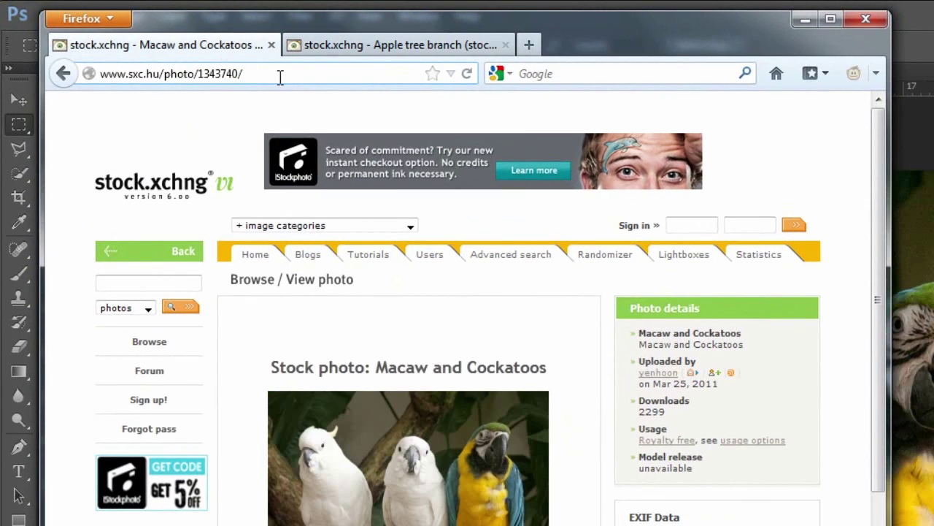
click(317, 46)
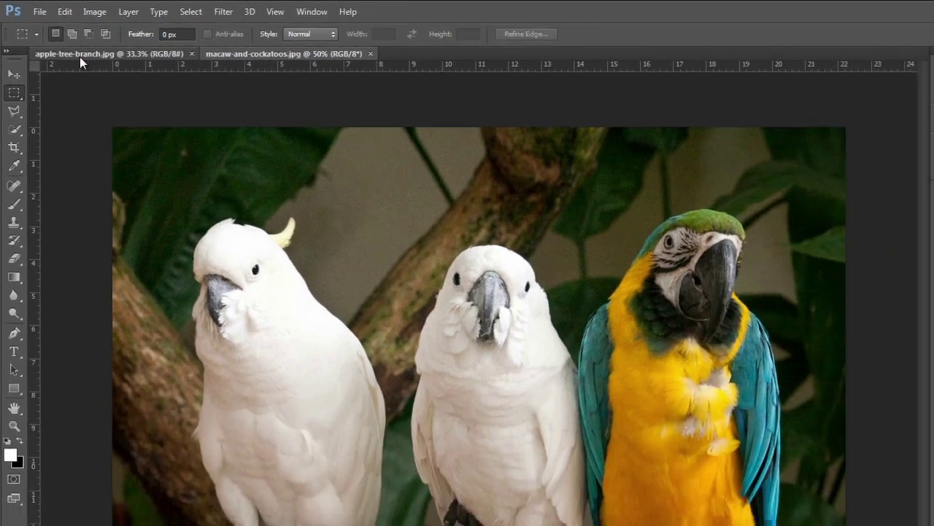
- In Photoshop, convert the Background of apple-tree-branch.jpg into a regular layer named Layer 0
click(80, 56)
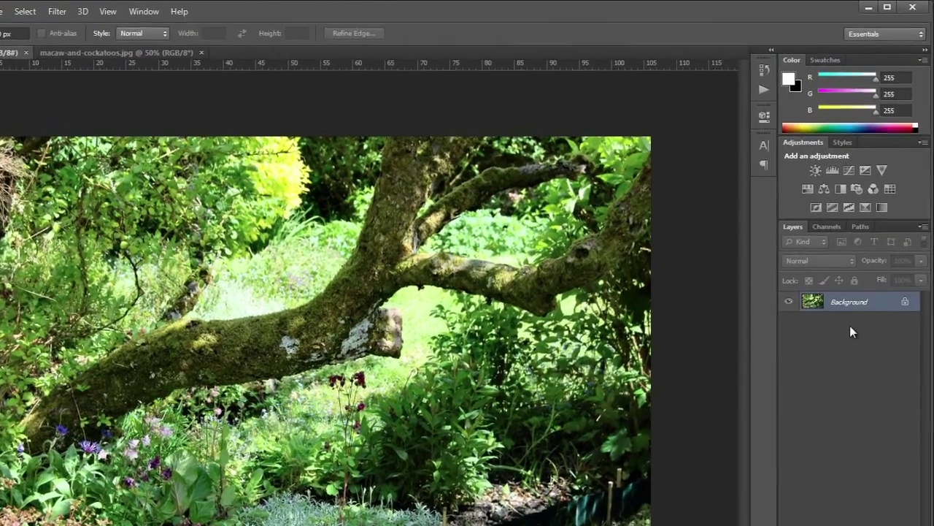
double_click(841, 269)
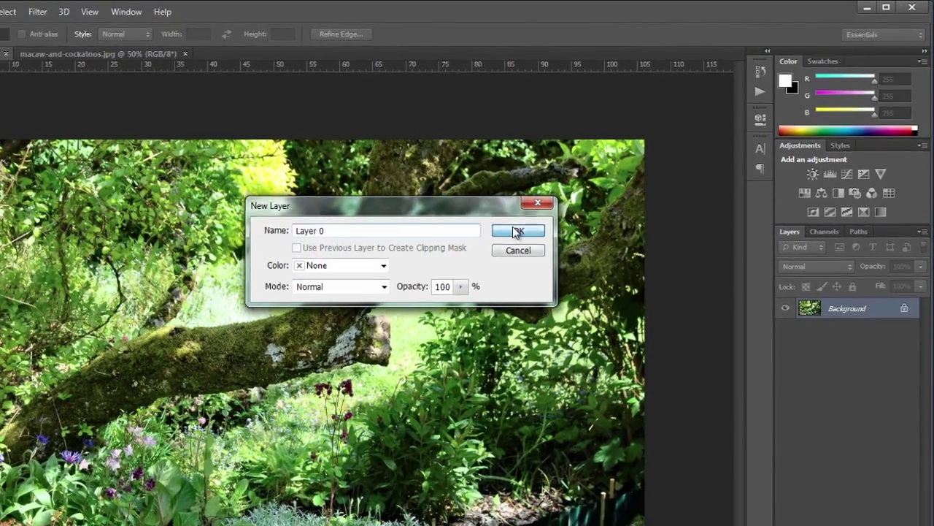
click(496, 242)
- Select the entire apple tree image with the Rectangular Marquee, copy it and paste it into macaw-and-cockatoos.jpg
drag(219, 182, 695, 507)
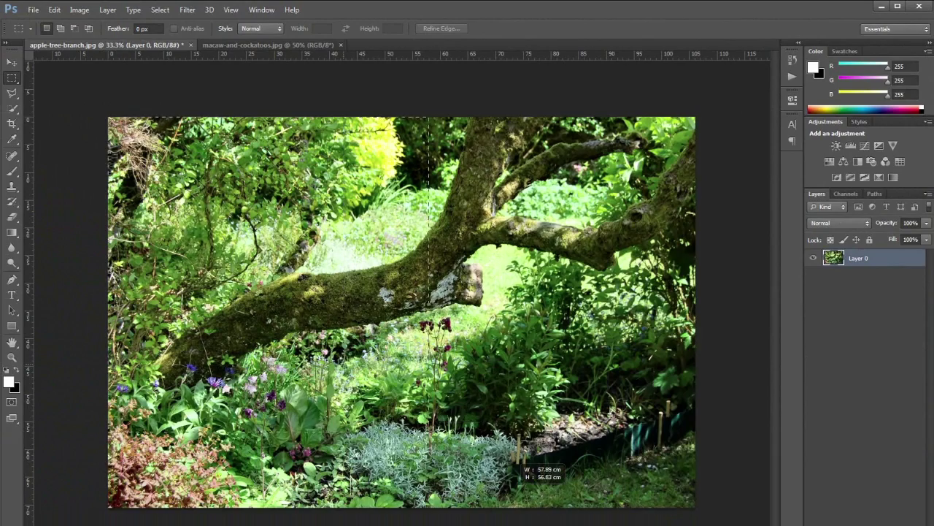
click(54, 10)
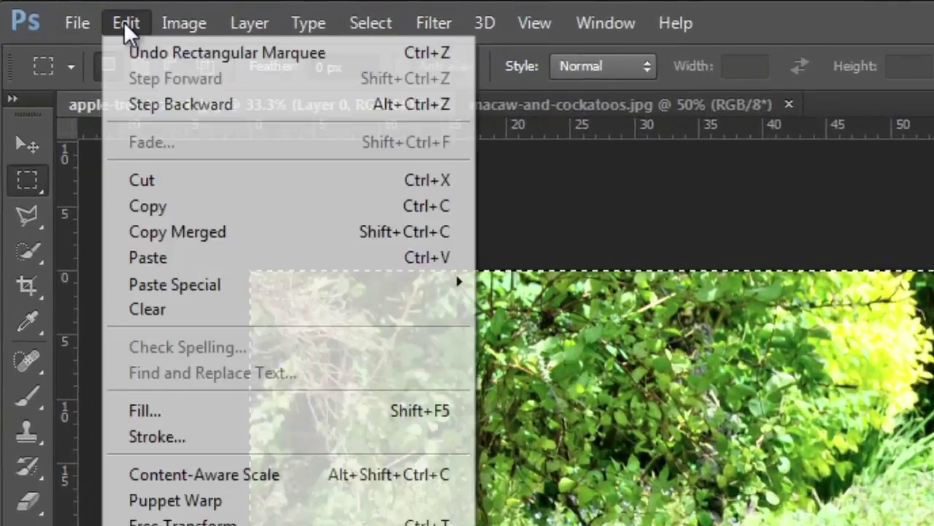
click(168, 207)
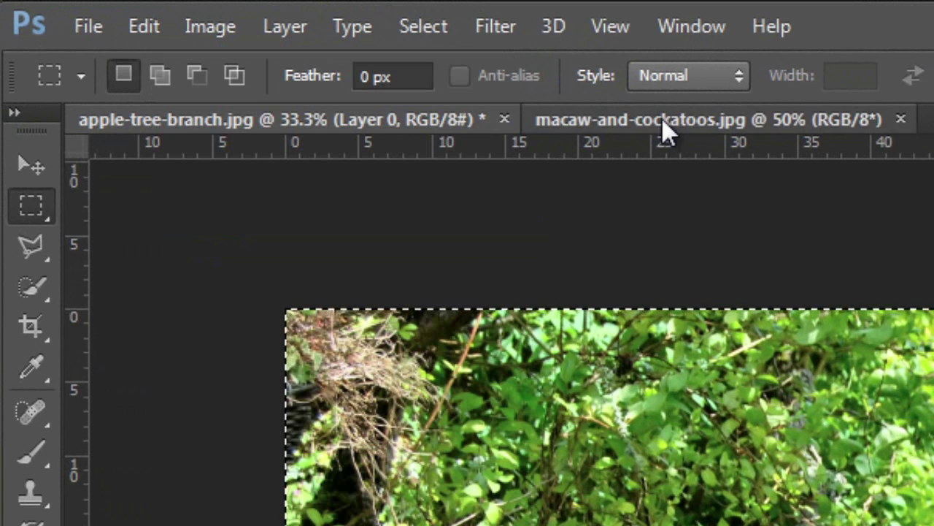
click(662, 119)
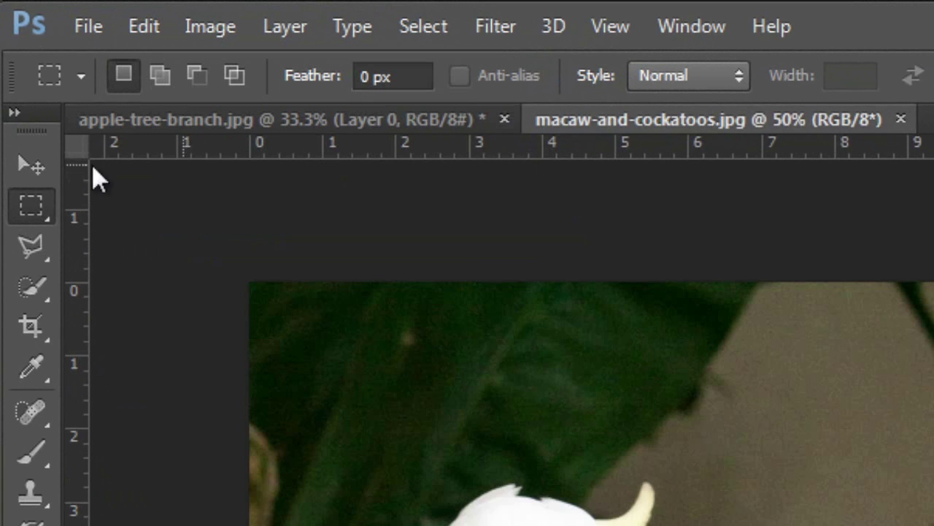
click(151, 18)
click(235, 294)
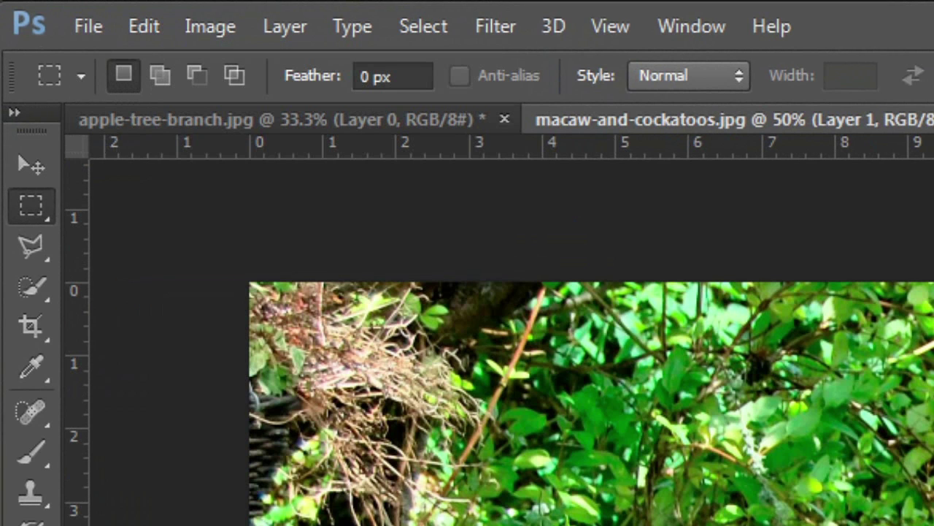
- Convert the pasted apple tree layer to a Smart Object
click(286, 22)
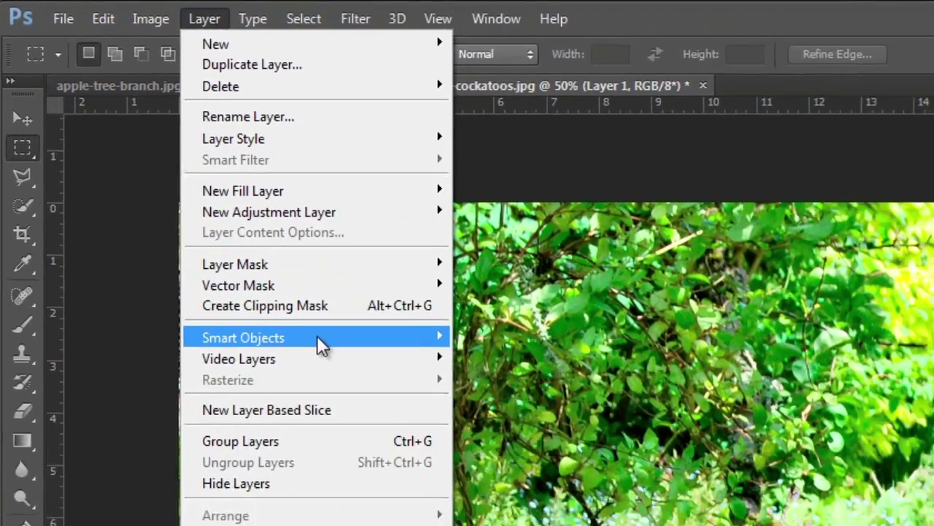
mouse_move(403, 429)
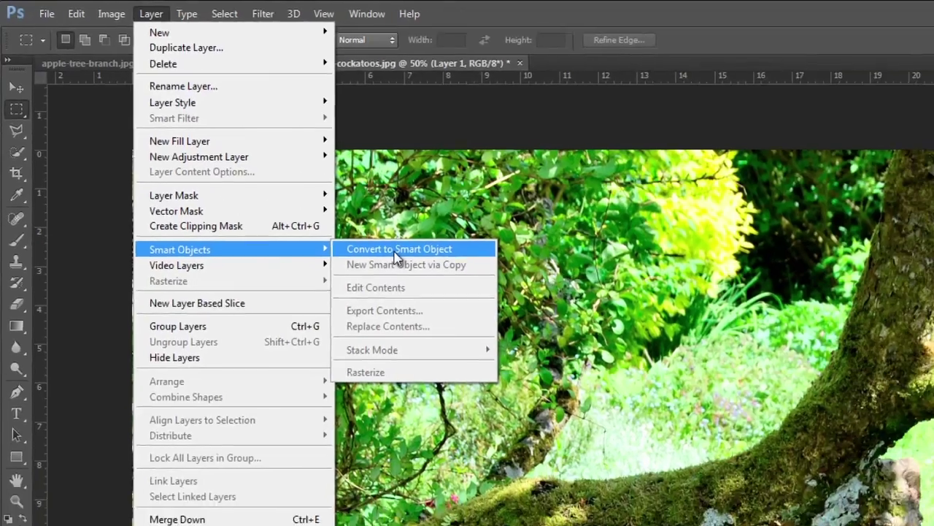
click(468, 296)
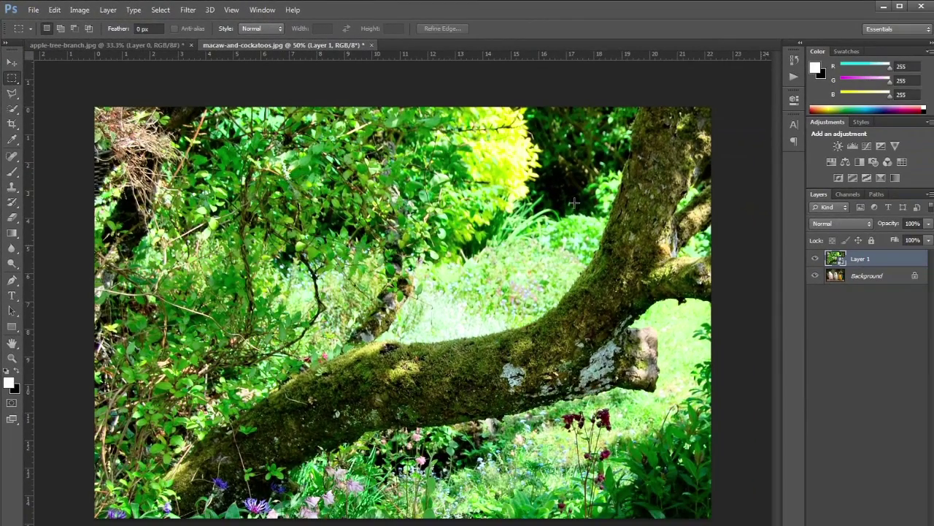
- Scale the apple tree layer down with Free Transform until it just covers the canvas, keeping its upper-left corner in place
click(54, 8)
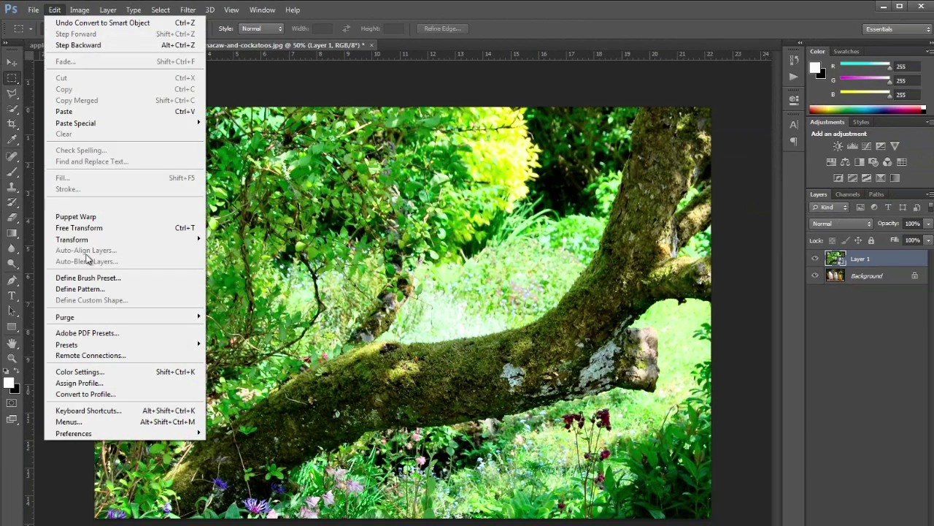
click(101, 229)
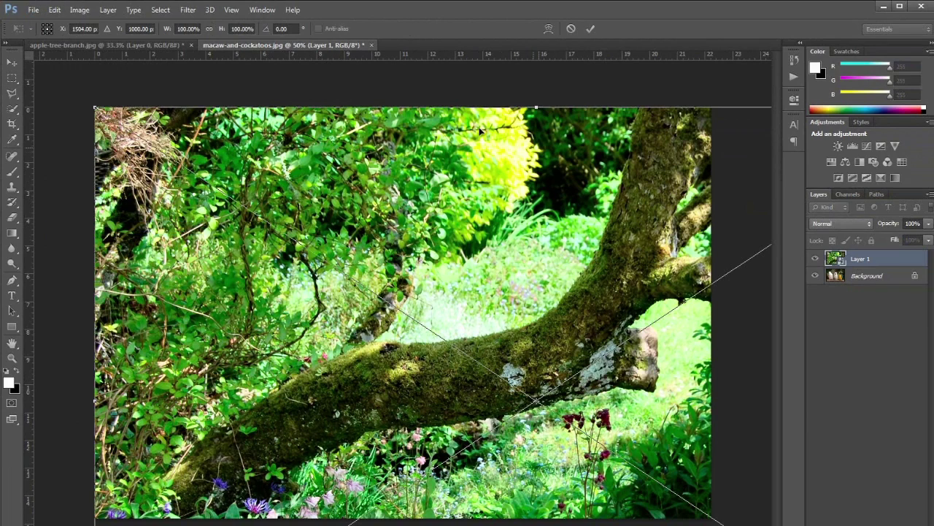
key(ctrl+0)
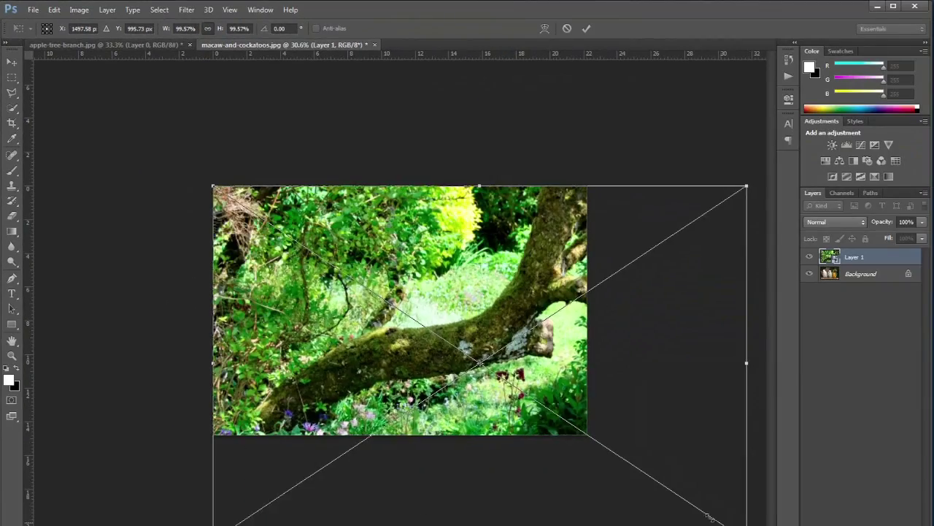
drag(737, 522, 584, 454)
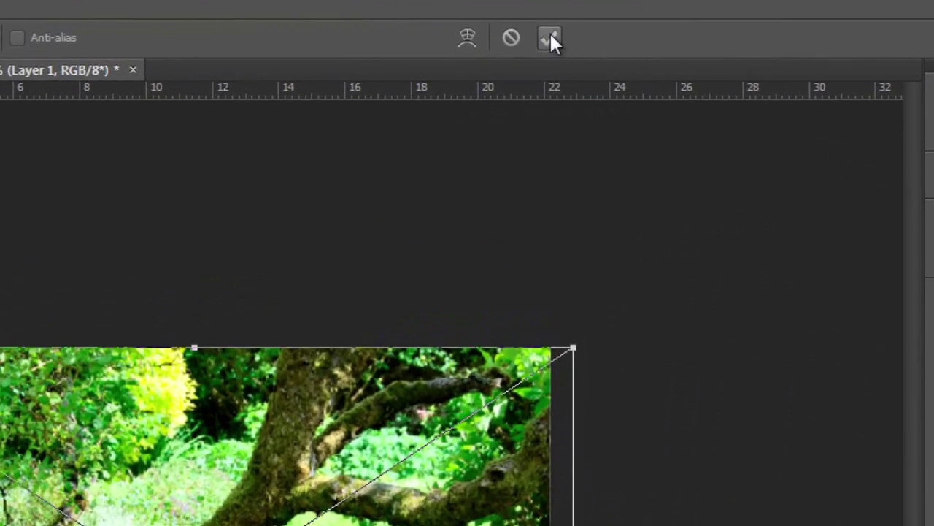
click(577, 31)
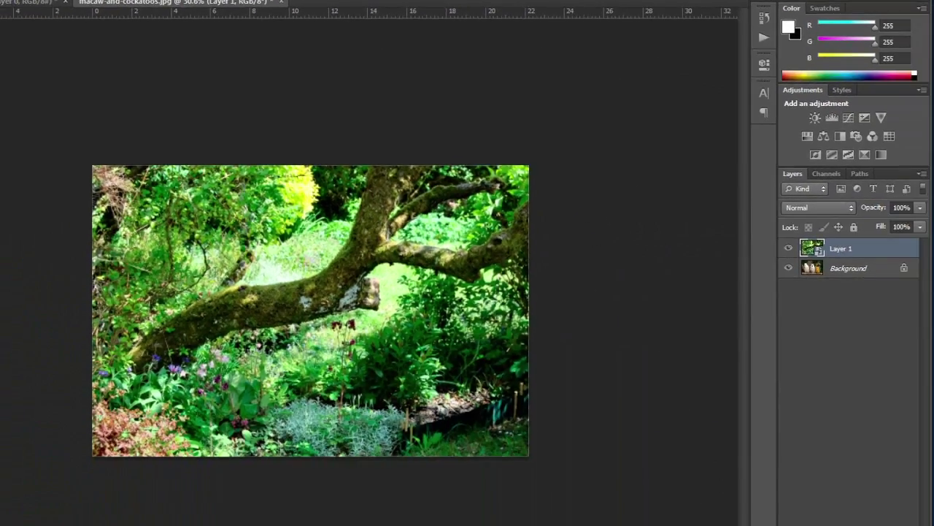
- Convert the Background into a regular layer named birds and move it above Layer 1
double_click(852, 270)
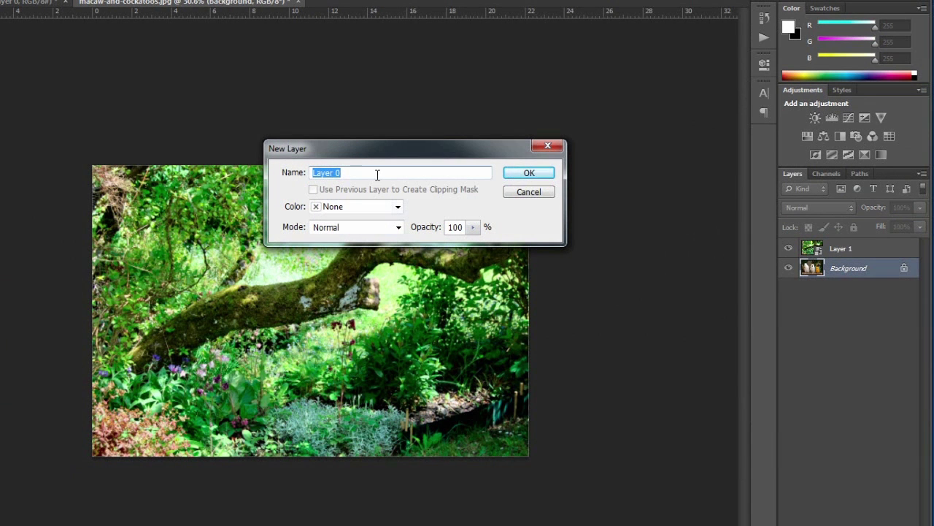
text(birds)
key(Return)
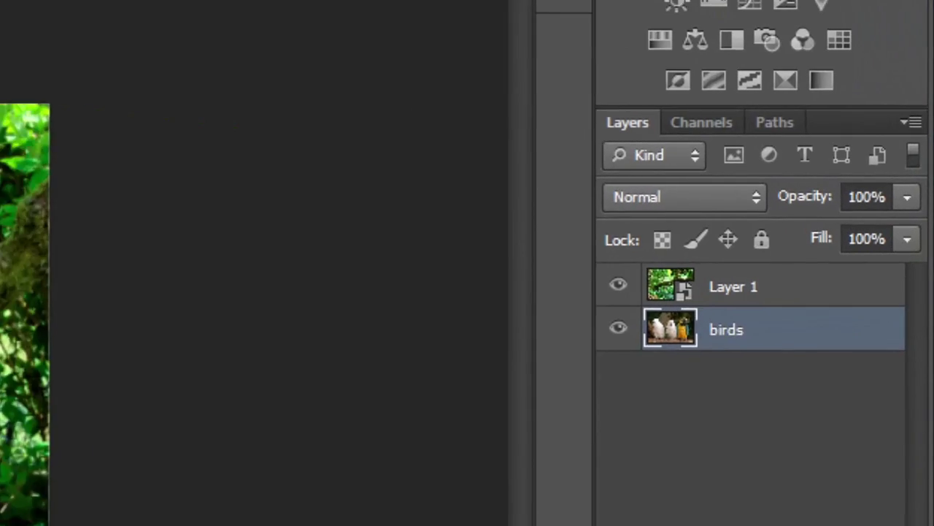
drag(843, 272, 843, 248)
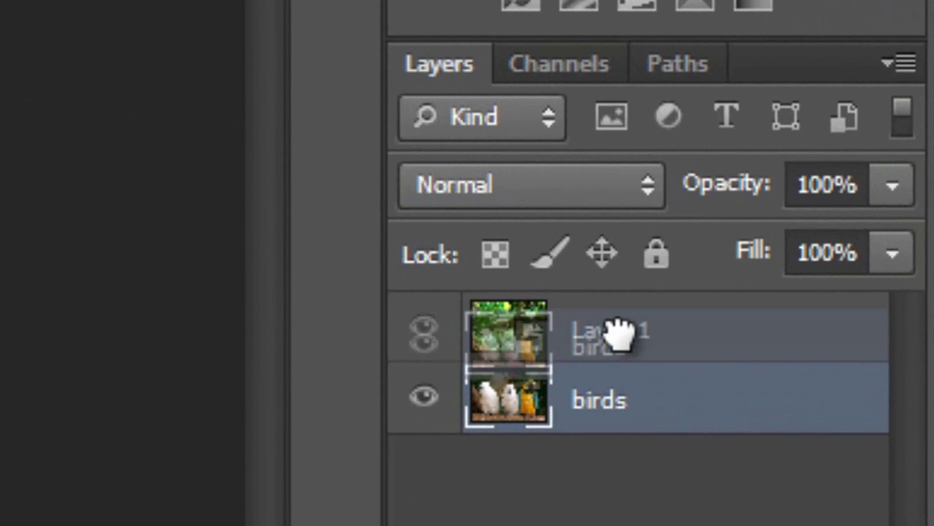
drag(619, 332, 621, 315)
- Rename Layer 1 as backgrounds, and toggle the birds layer off and on to check the image beneath
double_click(620, 402)
text(backgrounds)
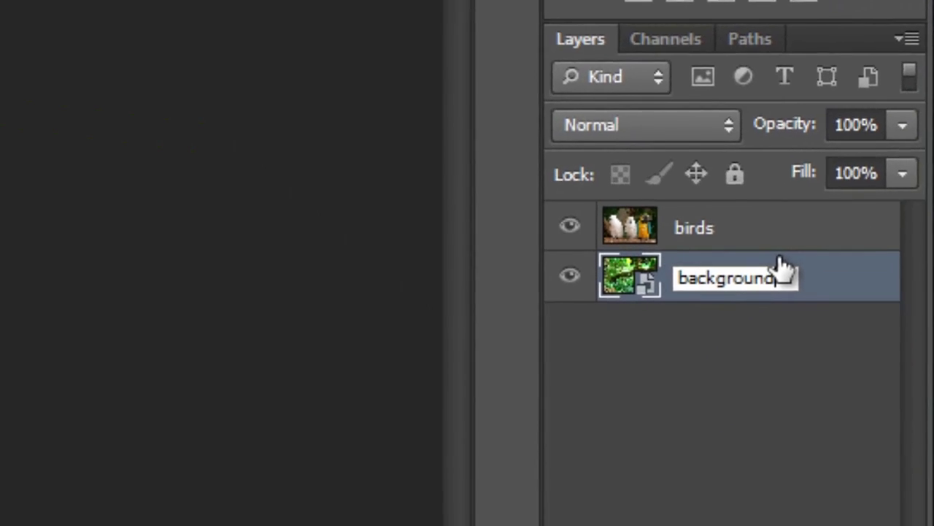
key(Return)
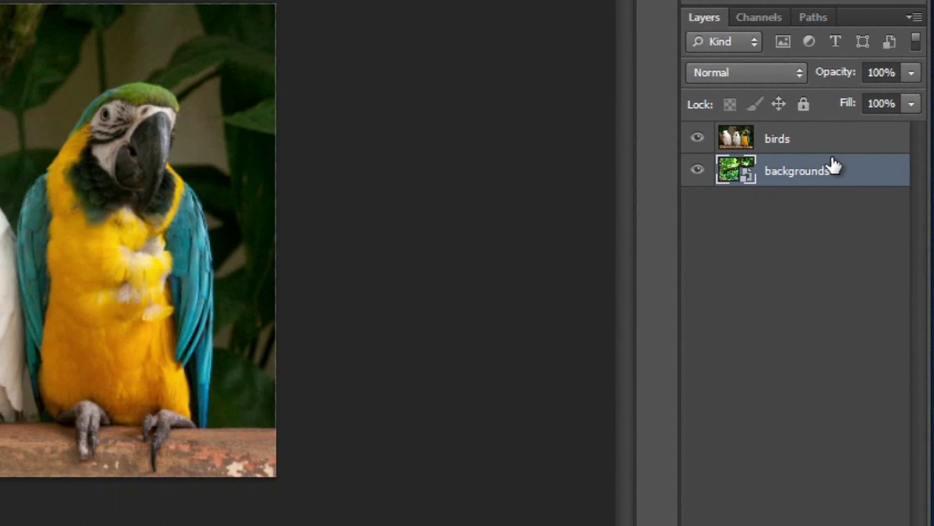
click(698, 139)
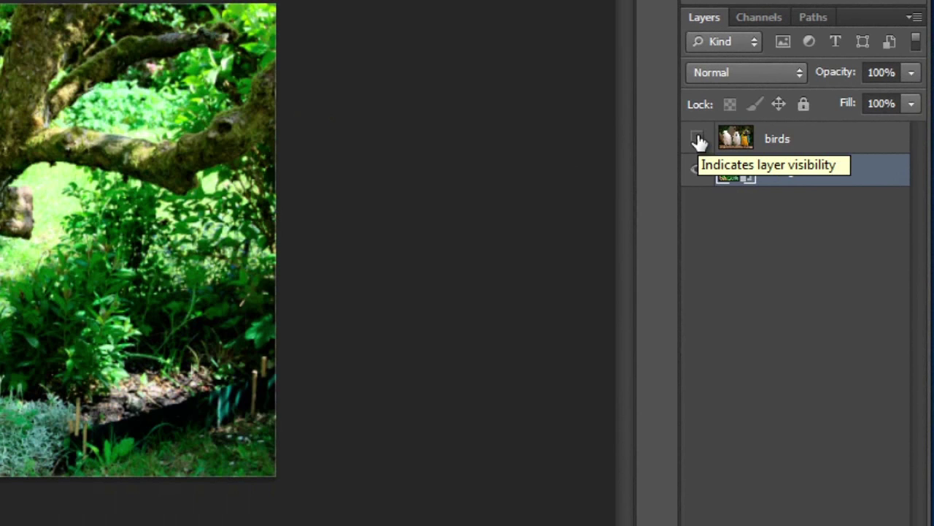
click(698, 139)
- Duplicate the birds layer, make the original birds layer active and hide the copy
drag(822, 148, 856, 520)
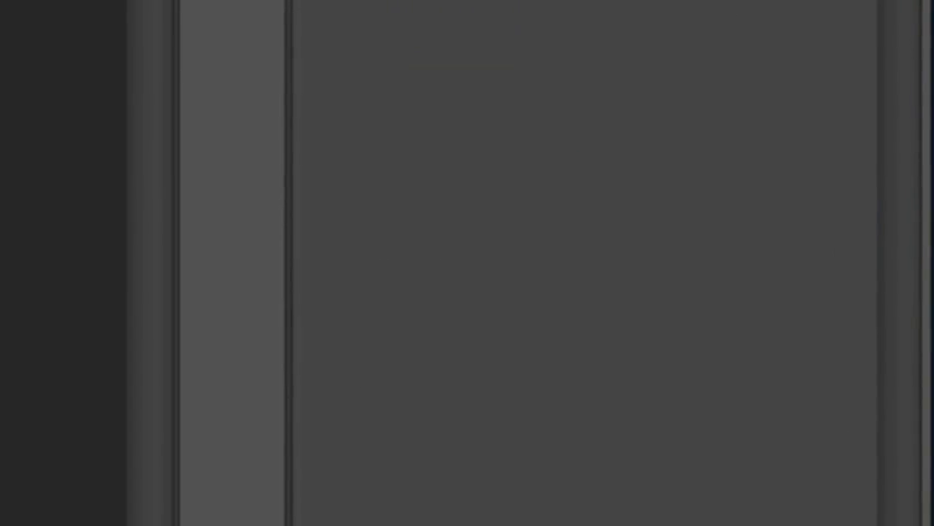
click(646, 271)
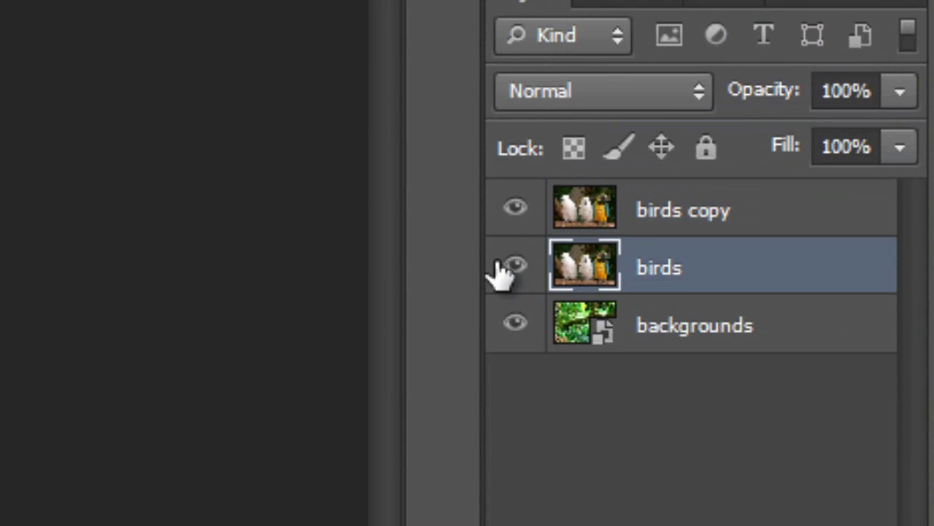
click(514, 208)
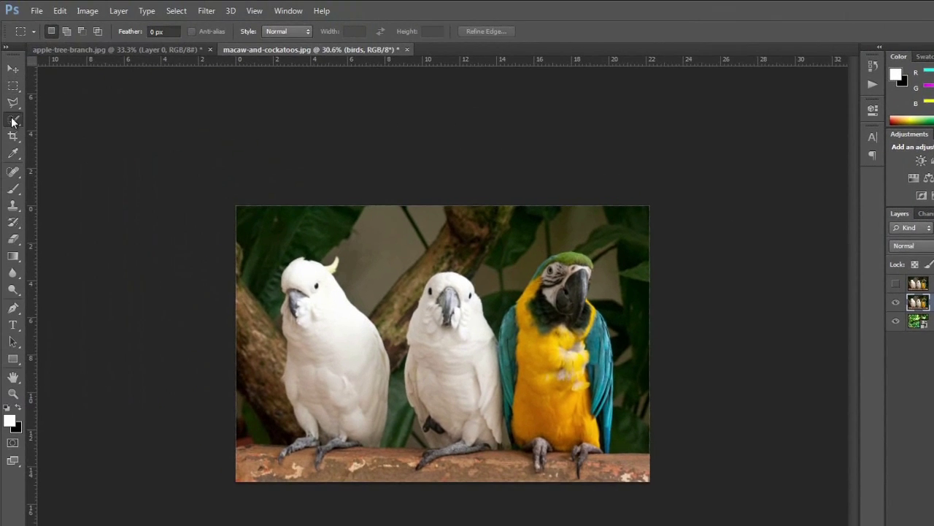
- Select the scenery around the three birds above the perch with the Quick Selection tool, and subtract stray areas on the birds
click(13, 121)
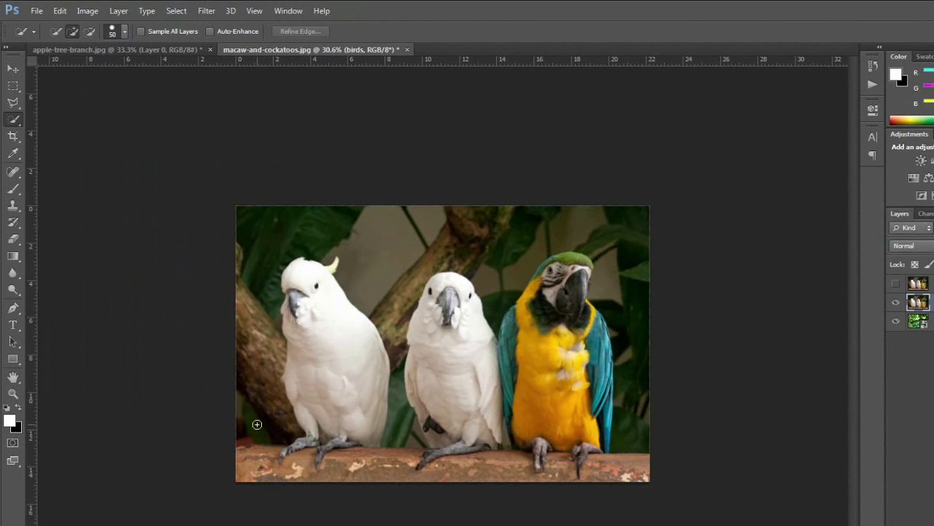
mouse_move(307, 221)
mouse_down()
mouse_move(370, 203)
mouse_move(390, 157)
mouse_move(415, 390)
mouse_move(426, 411)
mouse_up()
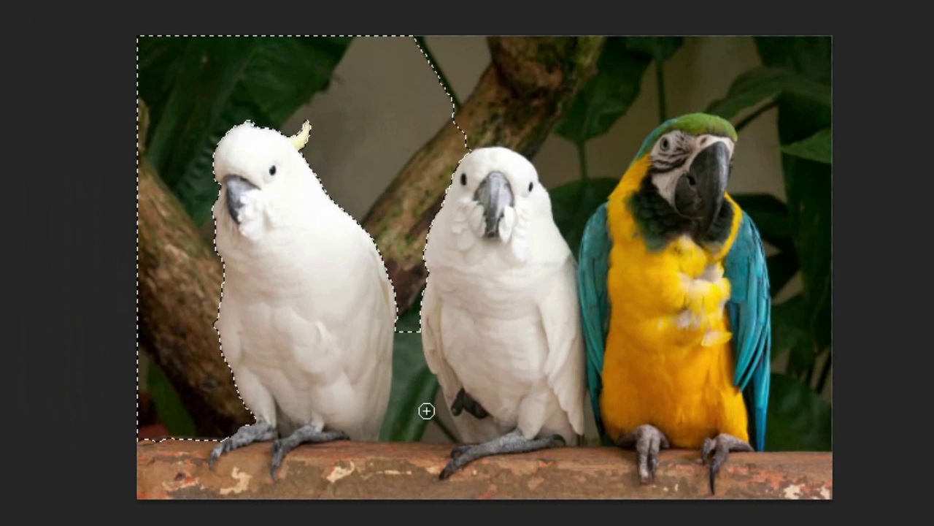
drag(394, 341, 402, 209)
mouse_move(679, 70)
mouse_down()
mouse_move(805, 92)
mouse_move(797, 140)
mouse_move(813, 281)
mouse_move(799, 384)
mouse_up()
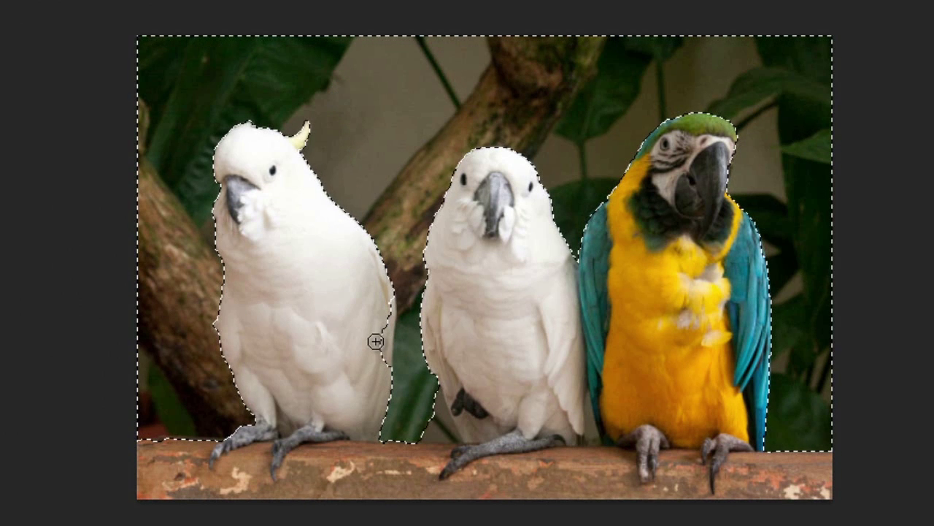
key(alt)
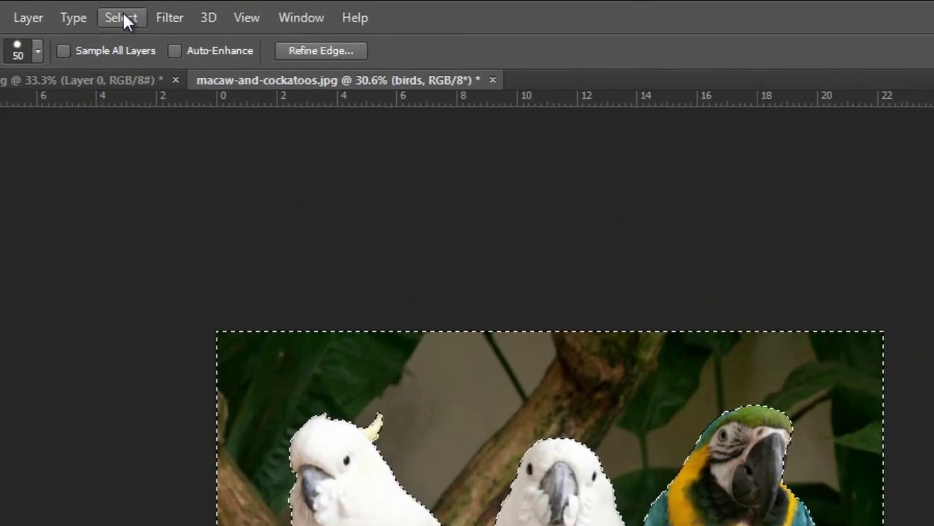
- Save the current selection of the scenery as a new channel named background
click(164, 13)
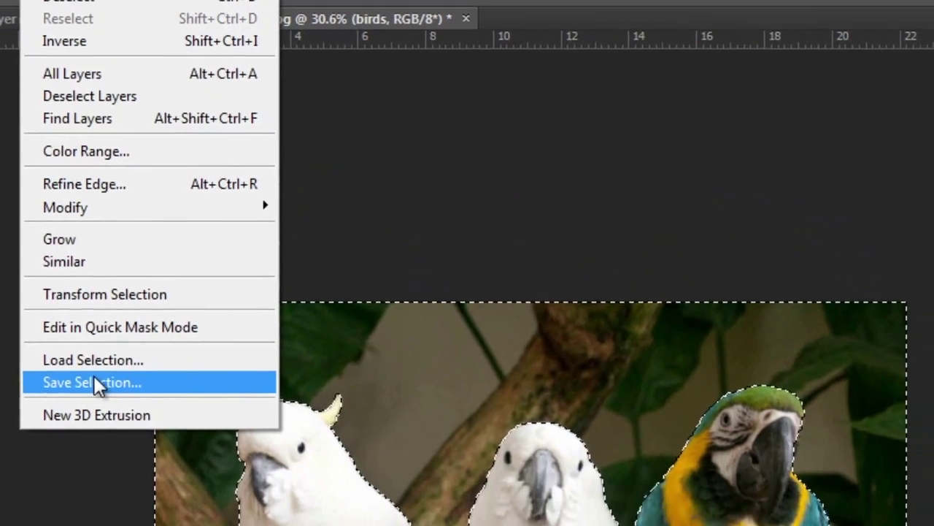
click(93, 381)
text(background)
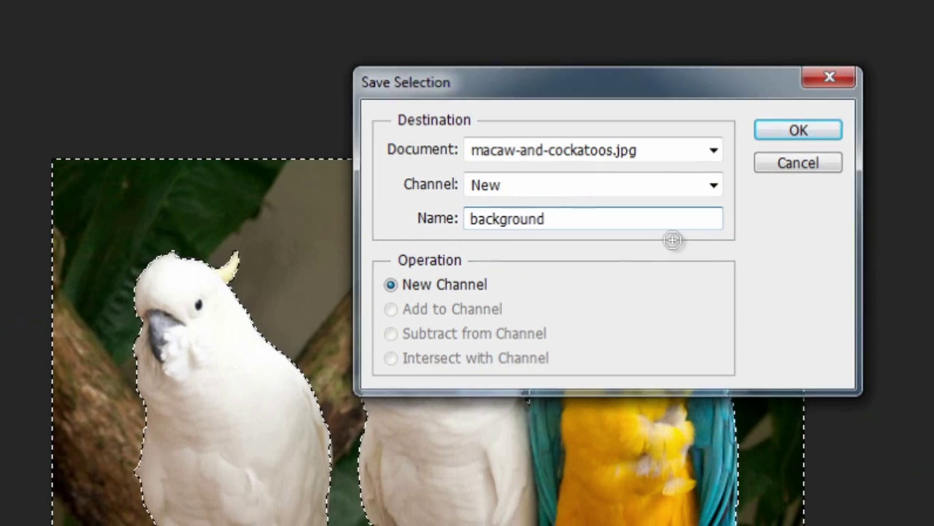
key(Return)
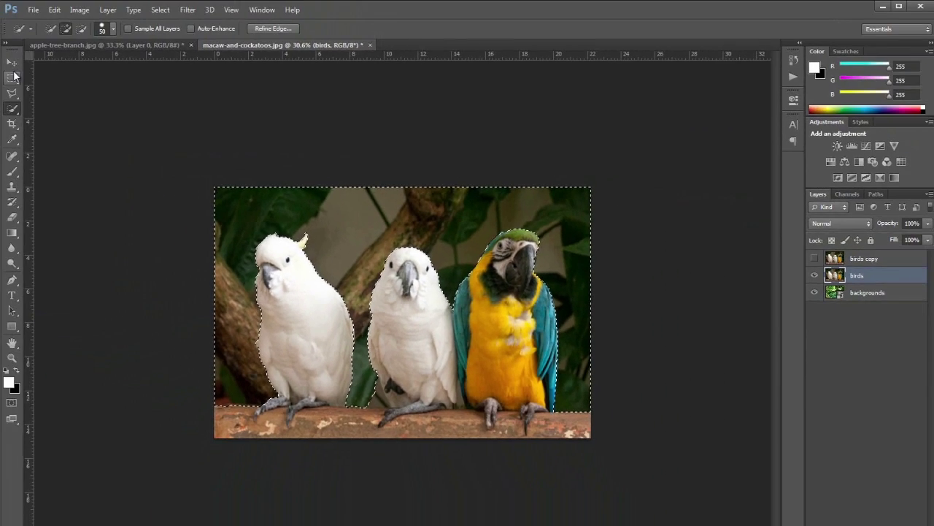
- Delete the selected scenery from the birds layer, switch to the Rectangular Marquee tool and drop the selection
key(Delete)
click(12, 80)
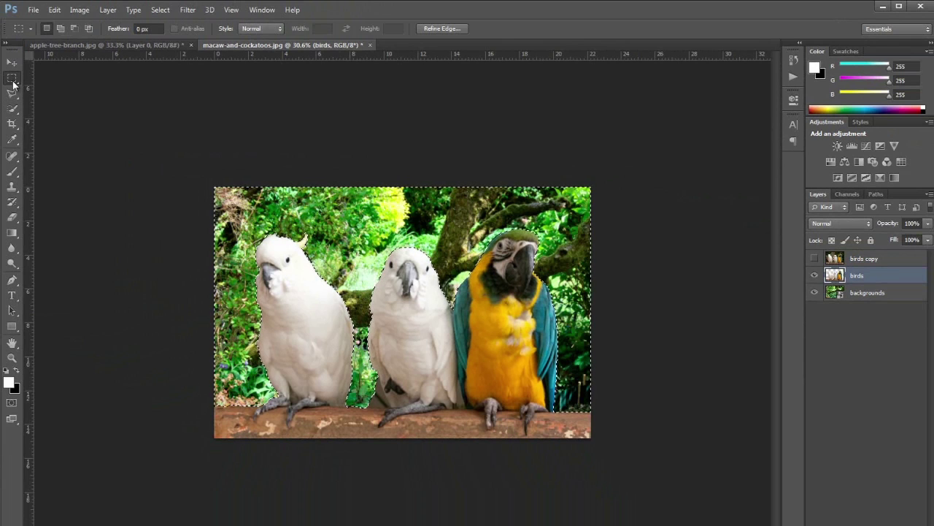
scroll(370, 307, up, 6)
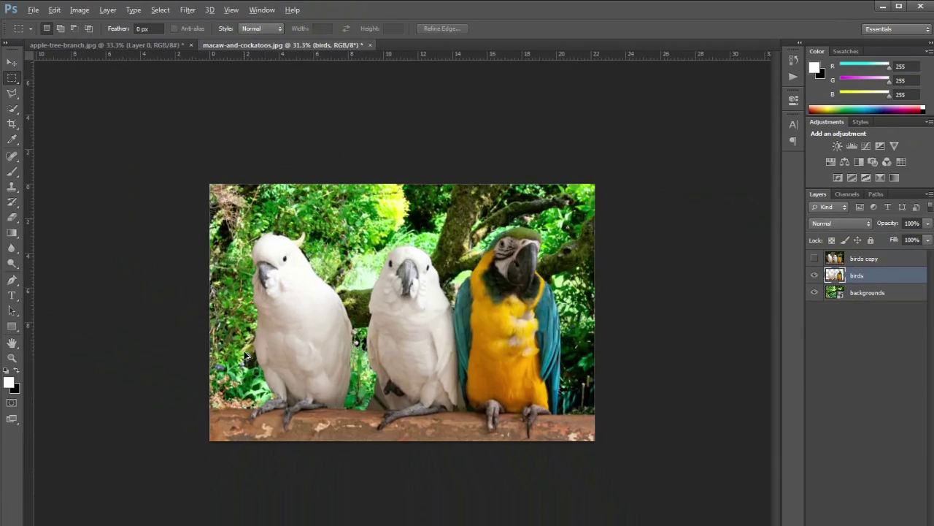
- Examine the cut-out edges around the cockatoos and the macaw against the garden background
scroll(291, 353, left, 2)
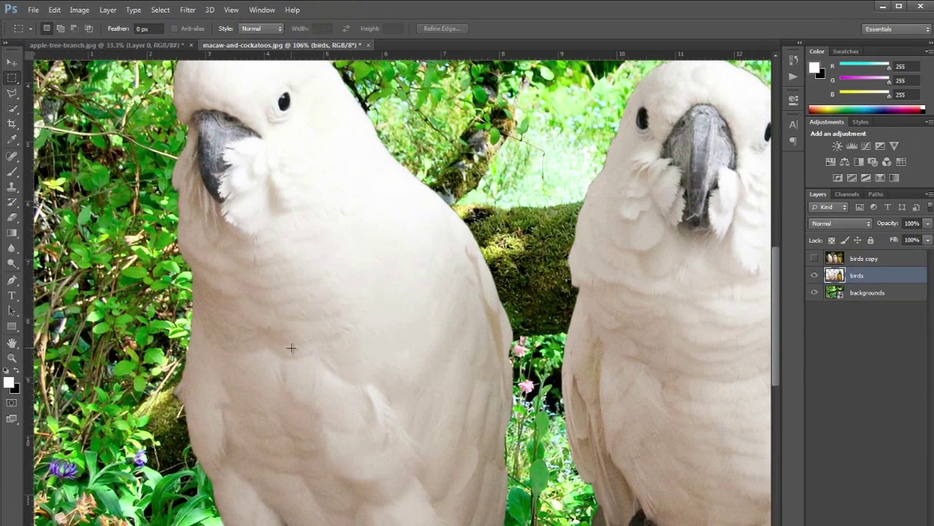
scroll(549, 357, right, 5)
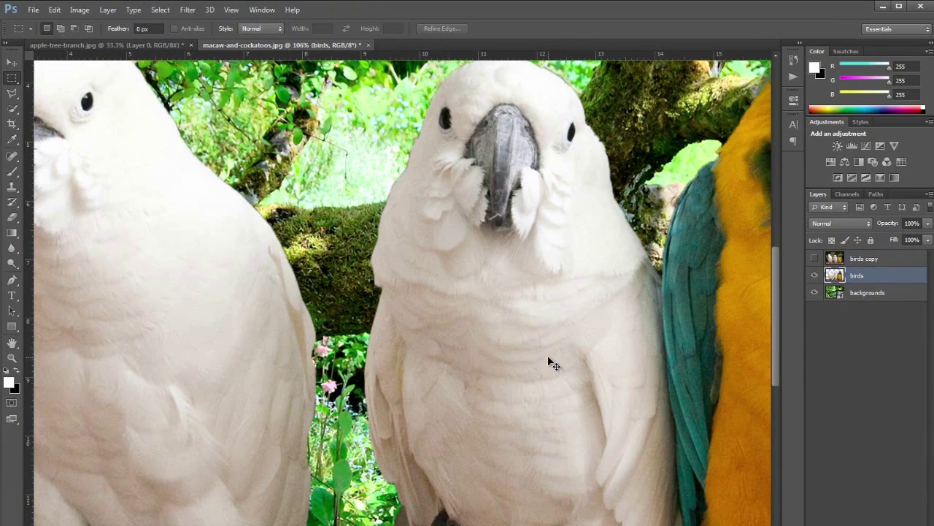
scroll(552, 363, right, 8)
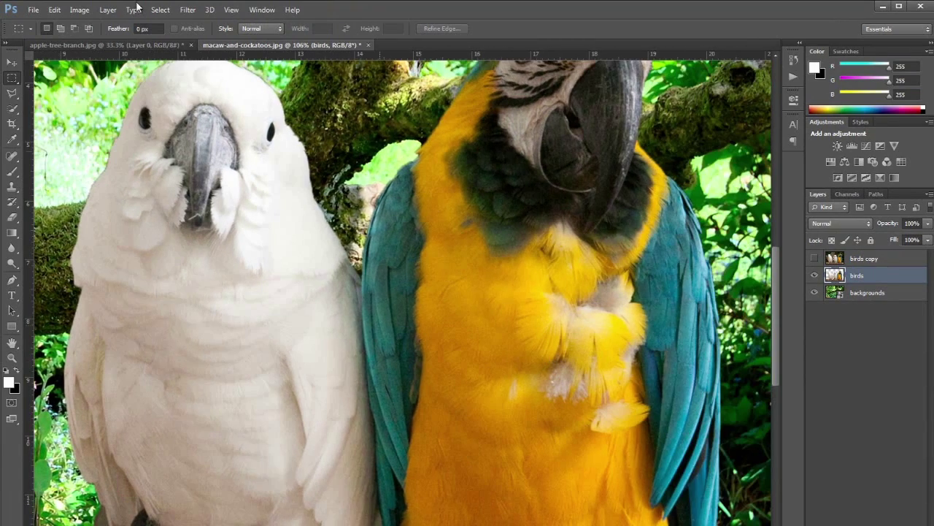
click(55, 10)
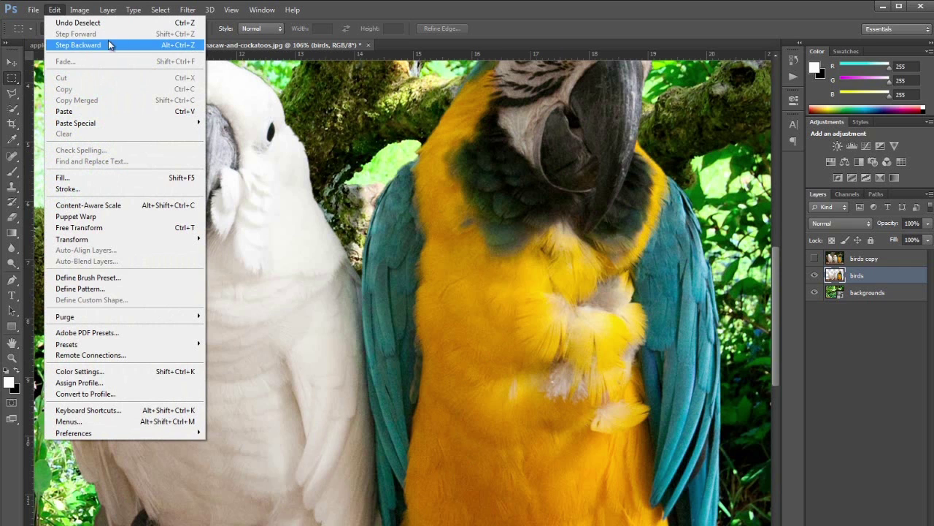
click(218, 86)
scroll(484, 204, up, 3)
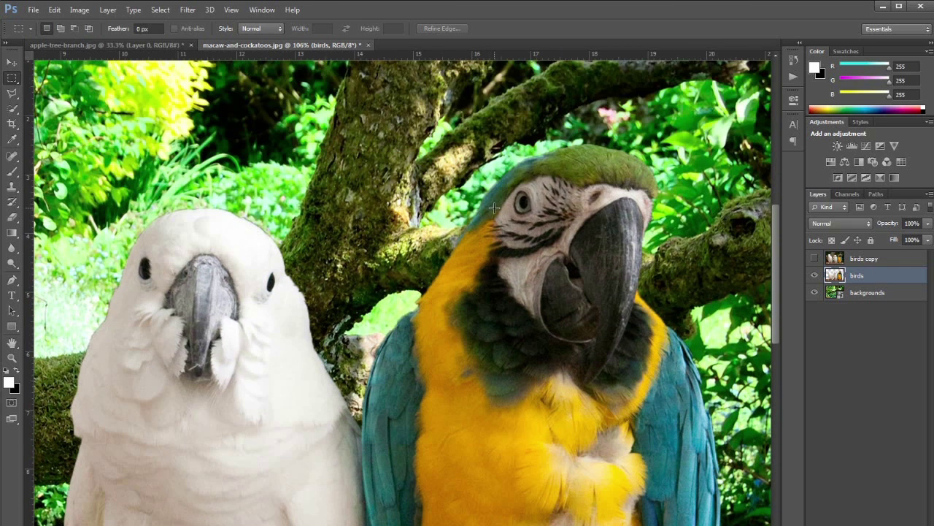
scroll(502, 216, left, 12)
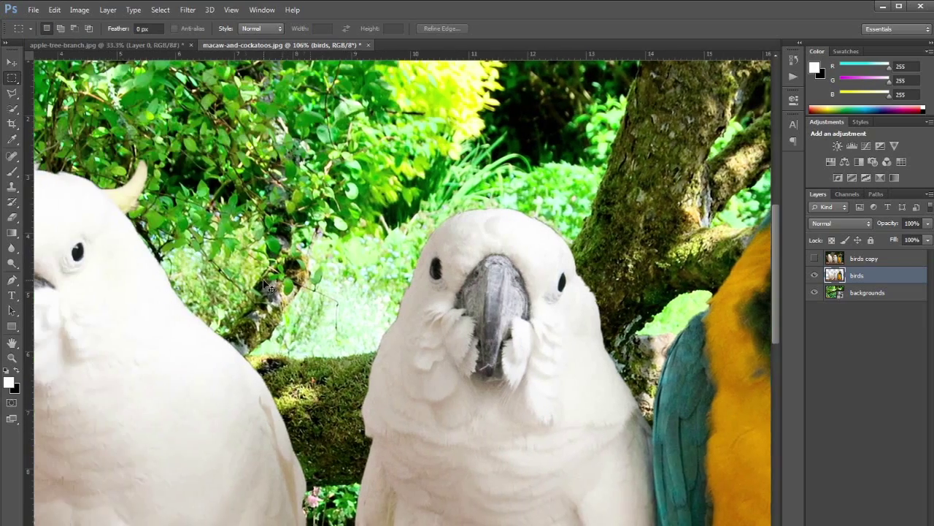
scroll(272, 286, left, 3)
scroll(272, 276, down, 8)
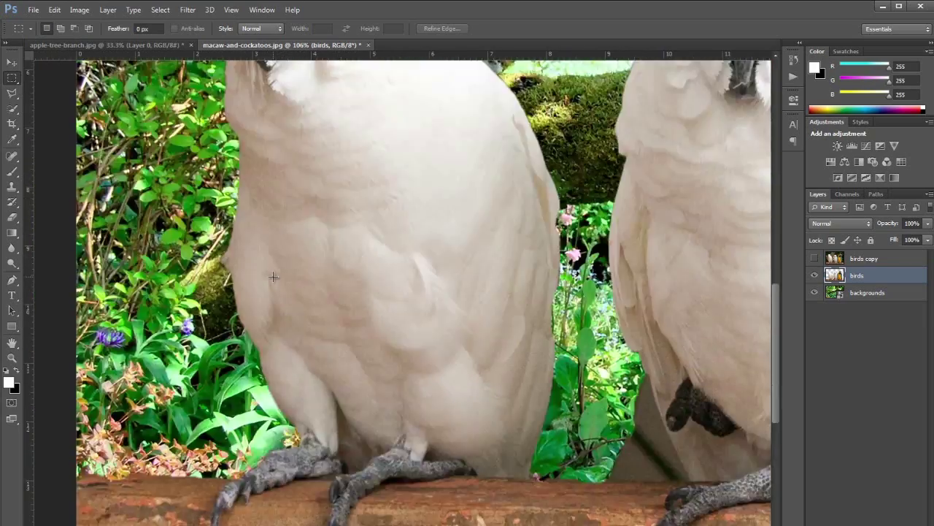
scroll(261, 320, up, 4)
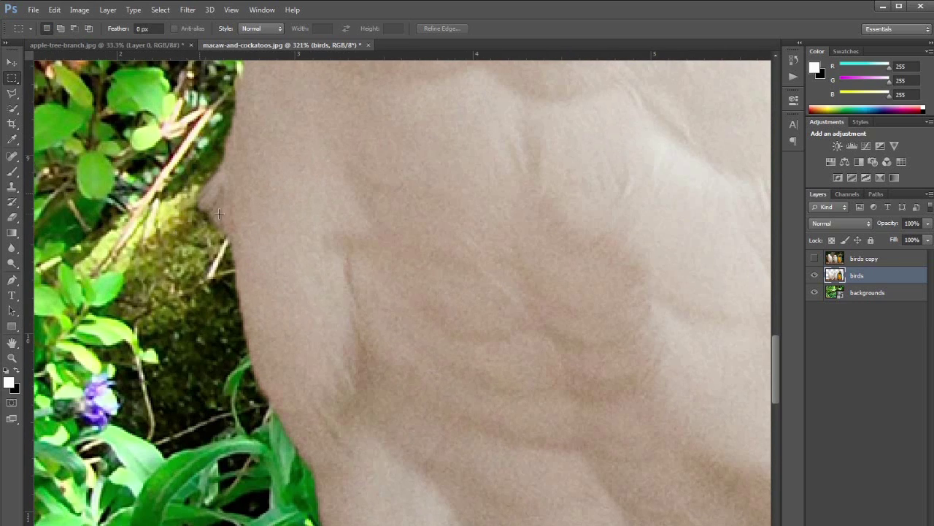
- Compare the left cockatoo's side with the birds copy layer and frame the damaged edge with a small rectangular marquee
click(813, 259)
click(813, 260)
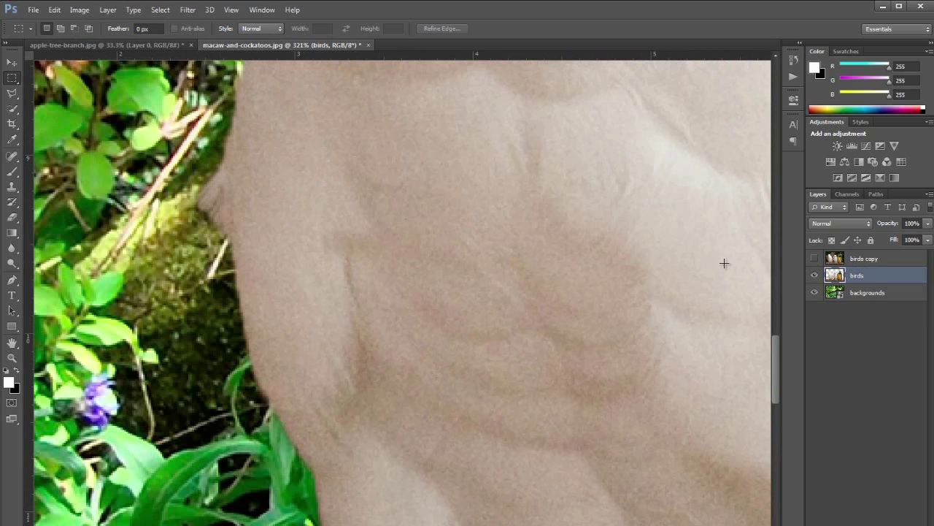
click(814, 260)
drag(172, 186, 261, 256)
scroll(309, 454, down, 4)
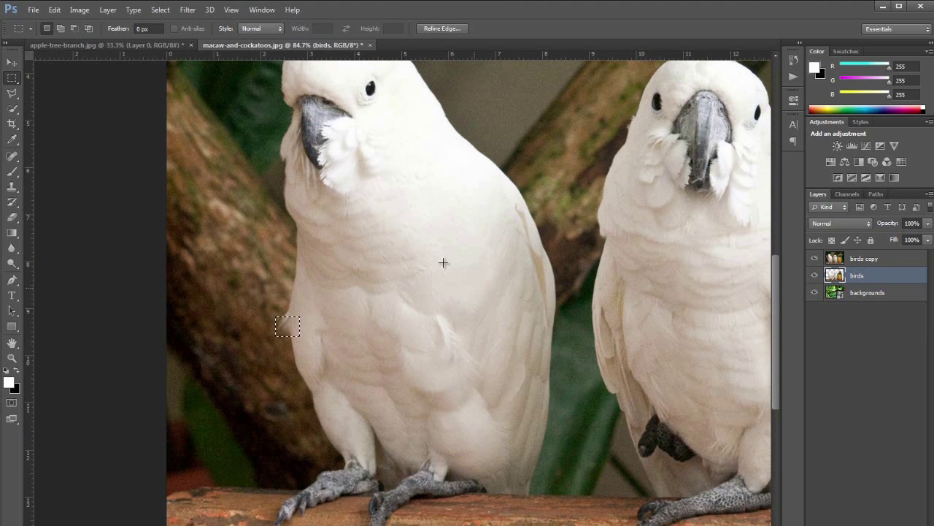
- Frame the edge beside the macaw's beak with a marquee, compare it with the birds copy layer, and clear the marquee
scroll(441, 254, right, 8)
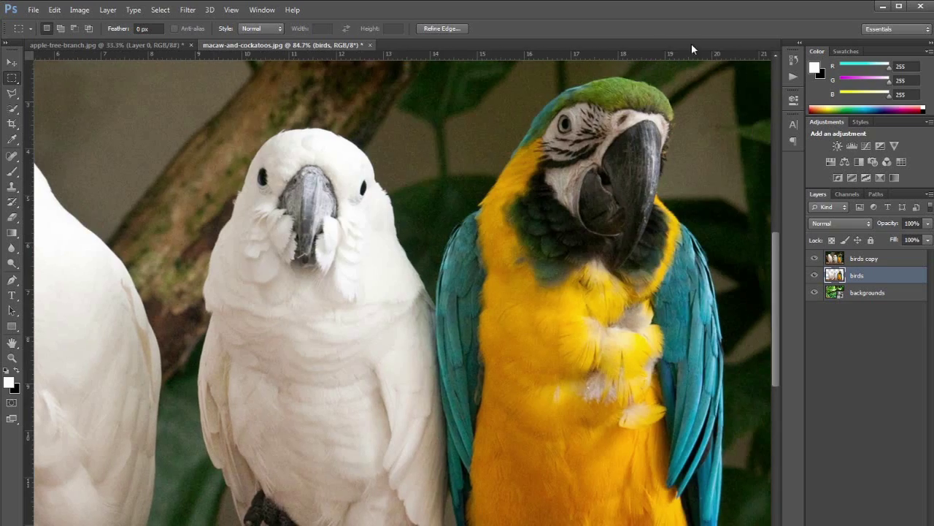
scroll(719, 95, up, 5)
drag(504, 164, 338, 501)
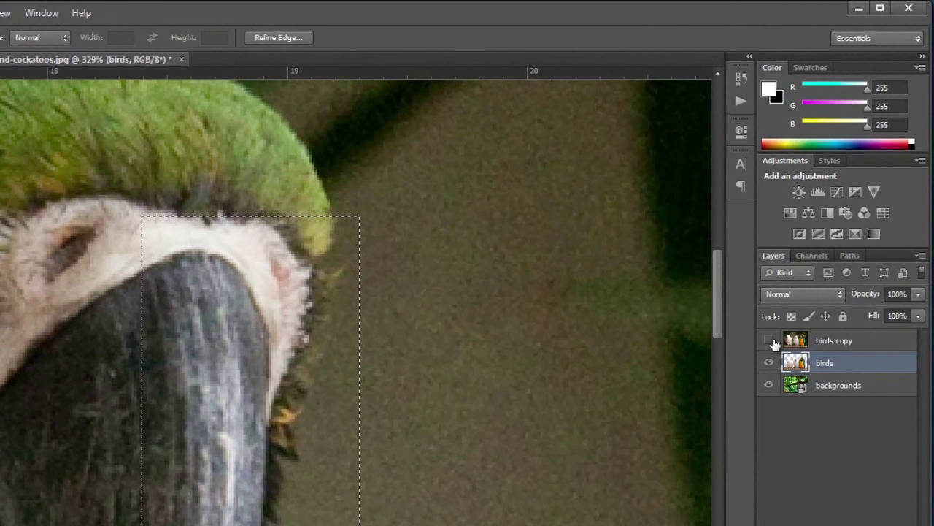
click(770, 340)
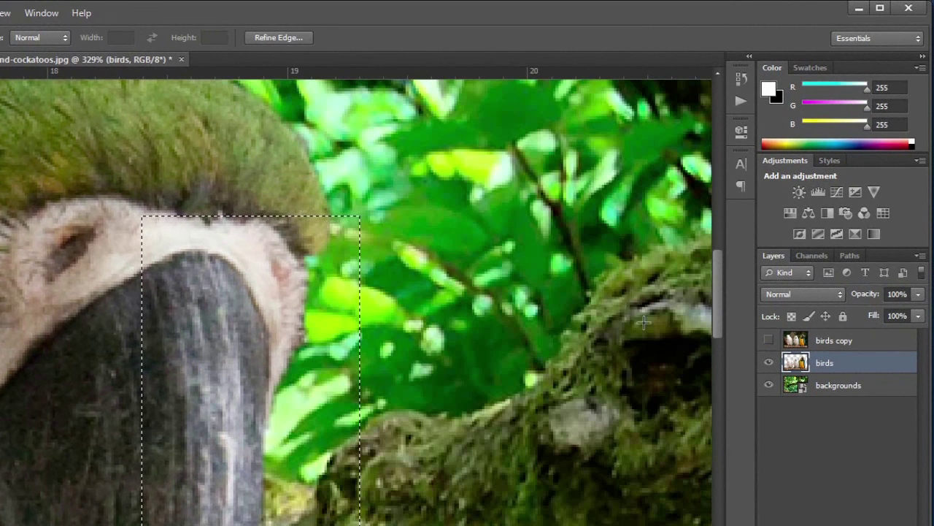
click(769, 342)
click(769, 342)
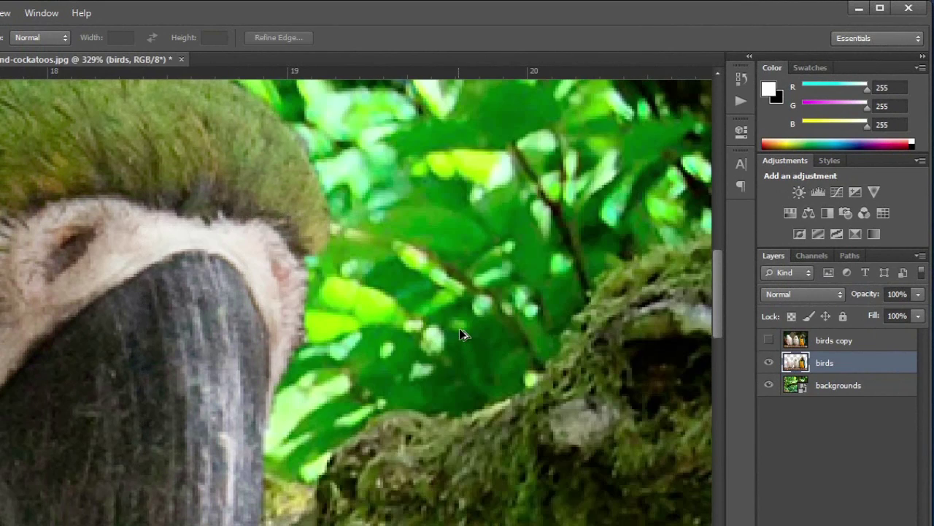
scroll(361, 307, down, 5)
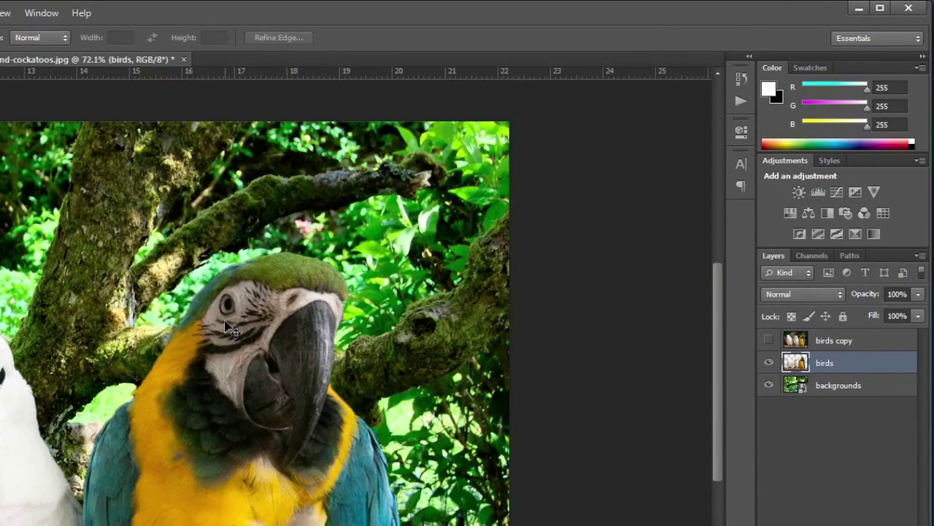
- Delete the birds layer, then show the birds copy layer and make it active
scroll(224, 327, left, 5)
scroll(225, 327, down, 3)
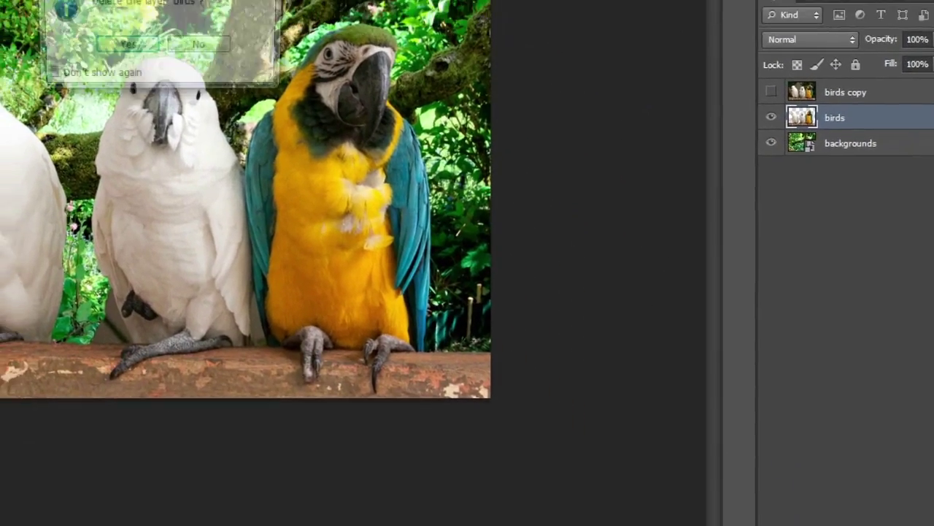
click(898, 519)
key(Return)
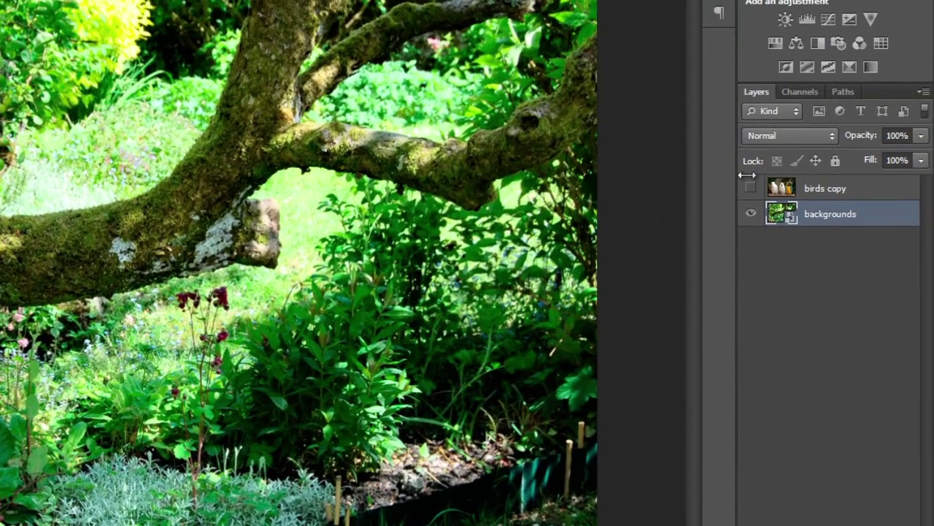
click(751, 190)
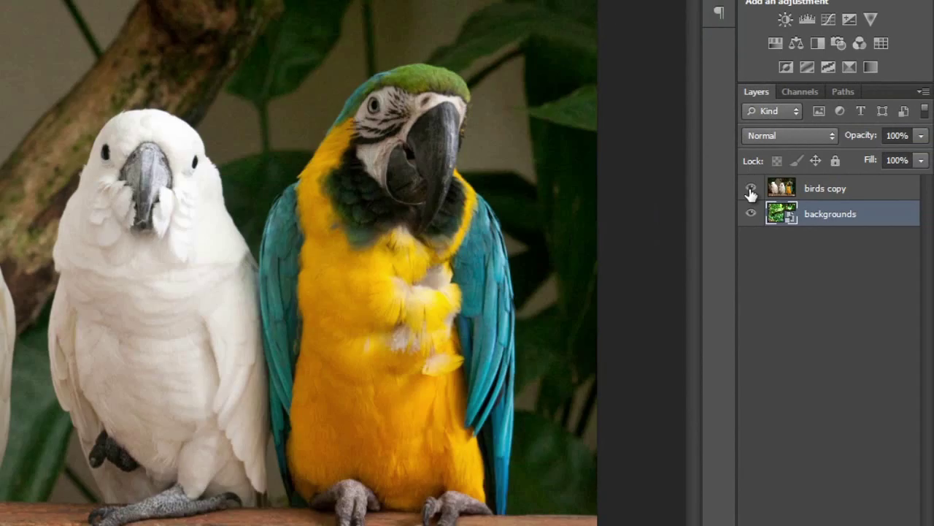
click(837, 191)
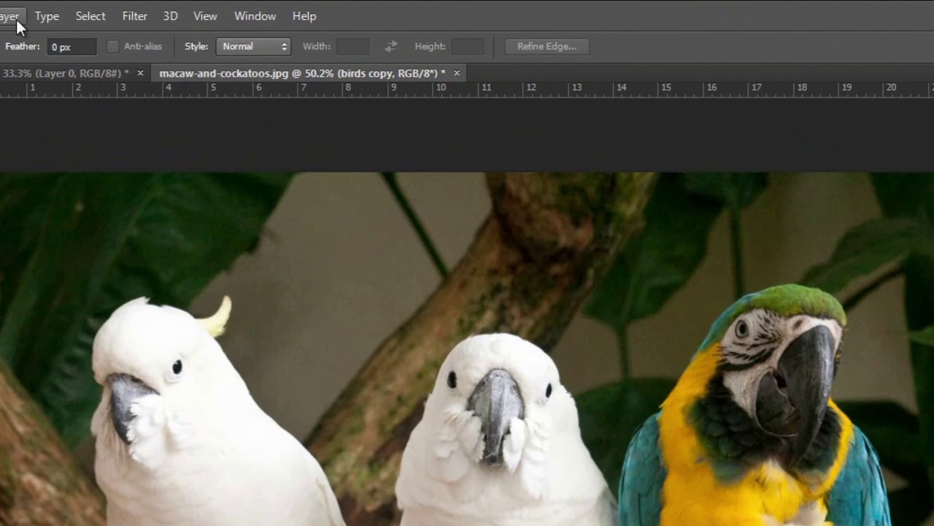
- Load the saved background channel as a new selection
click(91, 16)
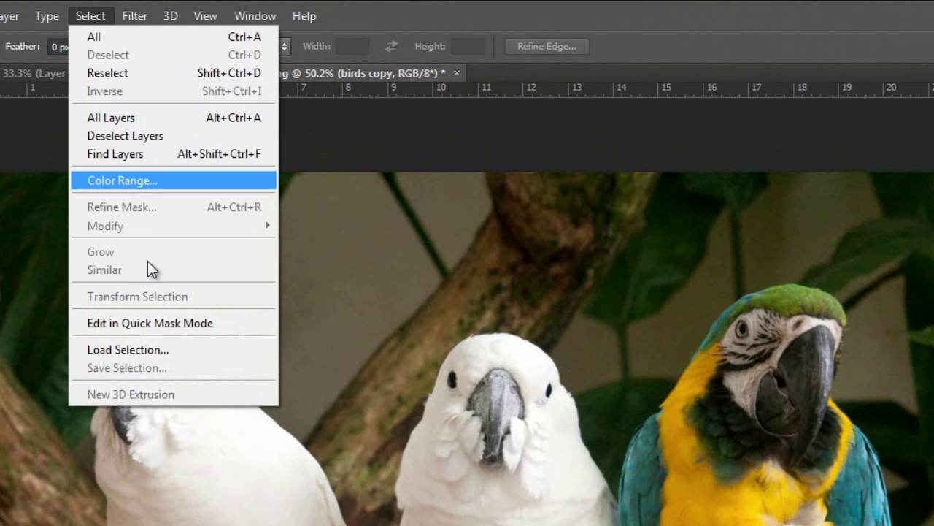
click(148, 350)
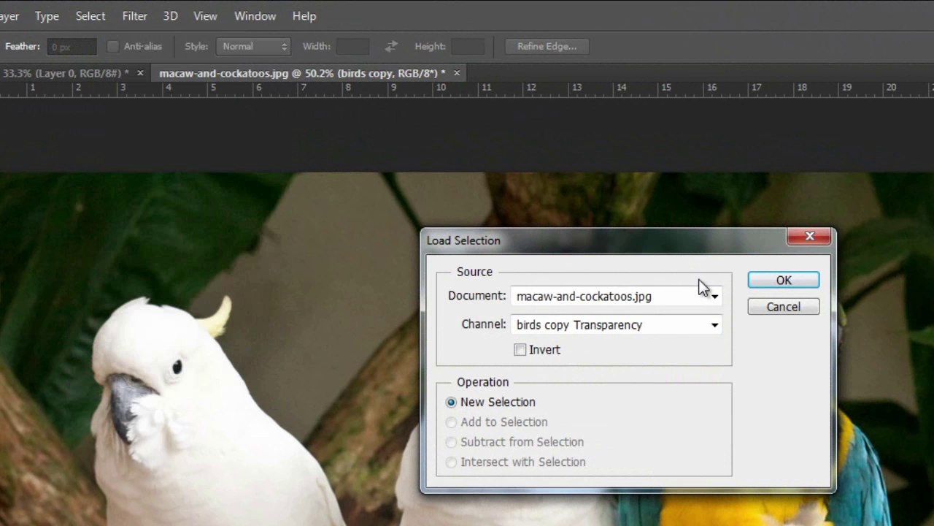
click(670, 324)
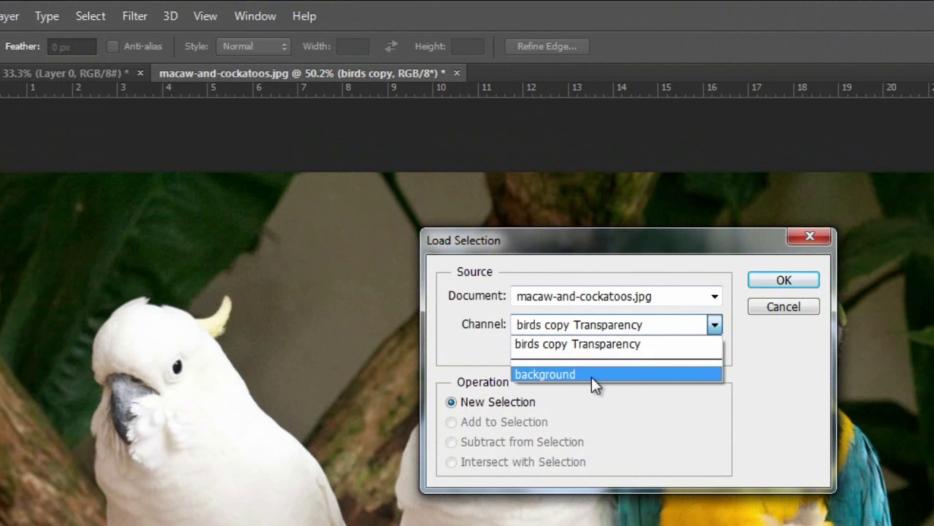
click(591, 377)
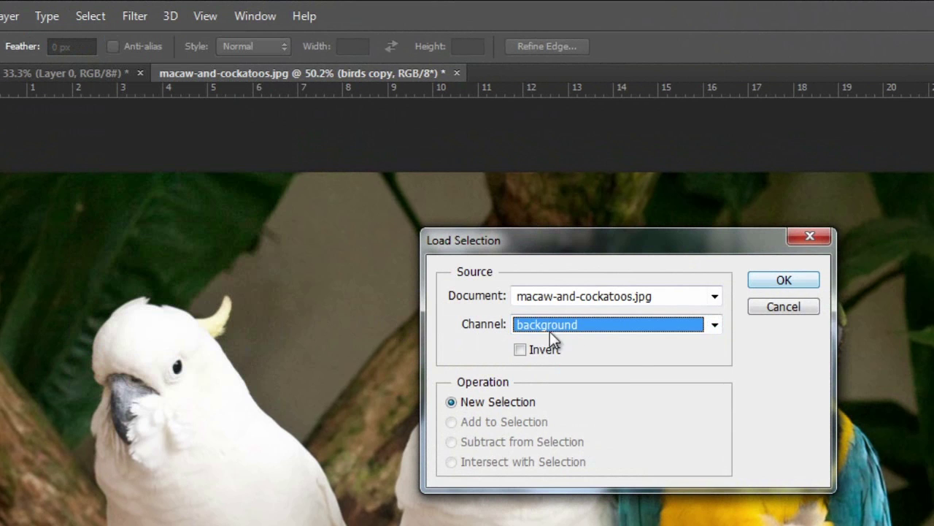
click(778, 289)
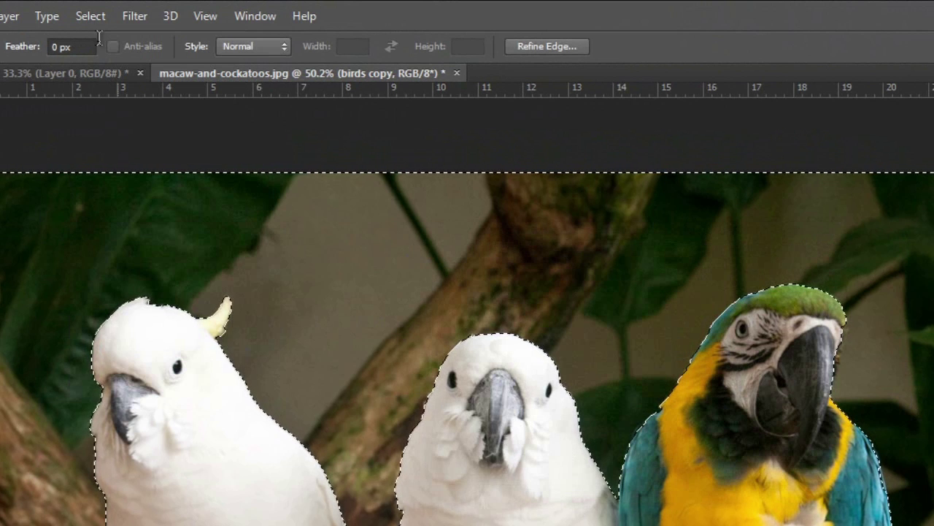
- Invert the selection to cover the birds and perch, and add it as a layer mask on birds copy, leaving the mask active
click(86, 17)
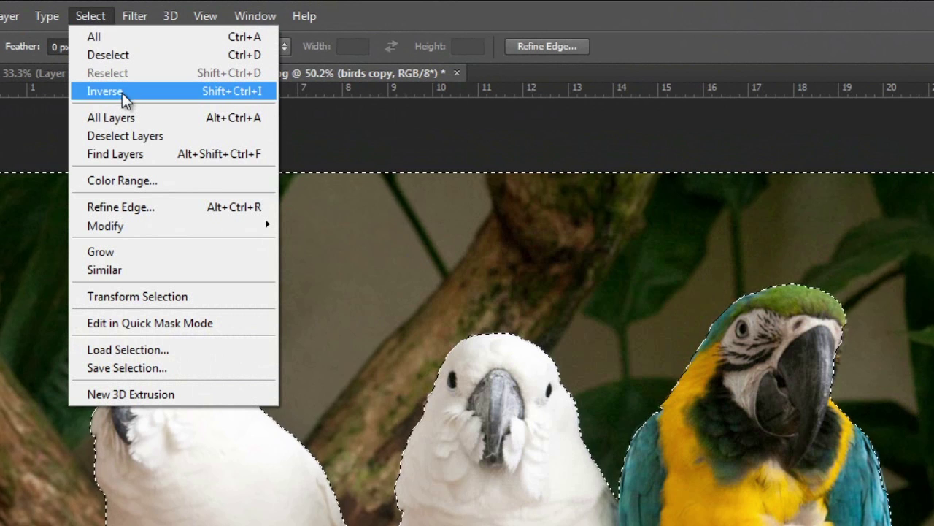
click(102, 93)
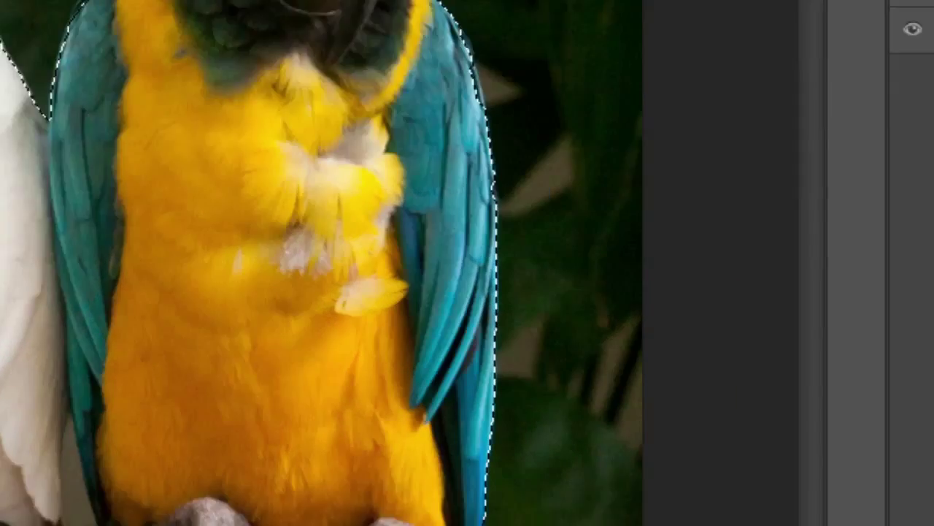
click(467, 492)
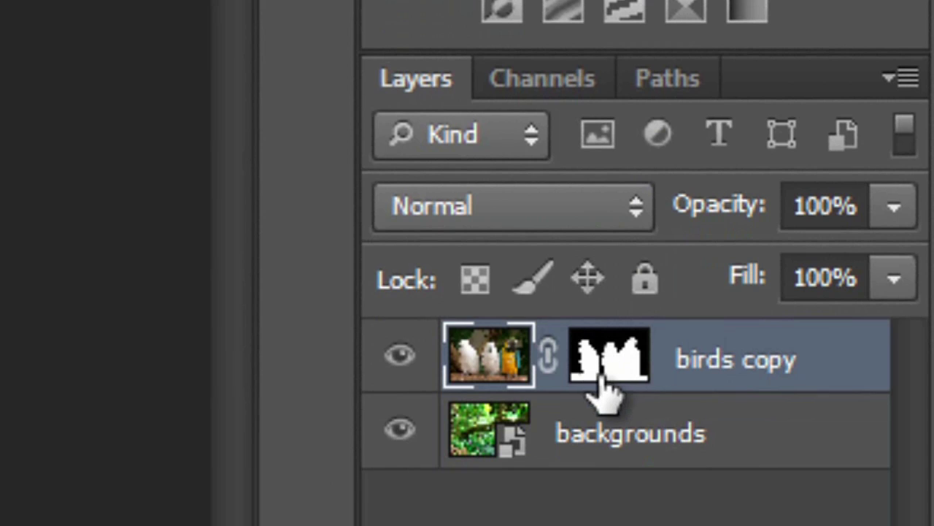
click(599, 525)
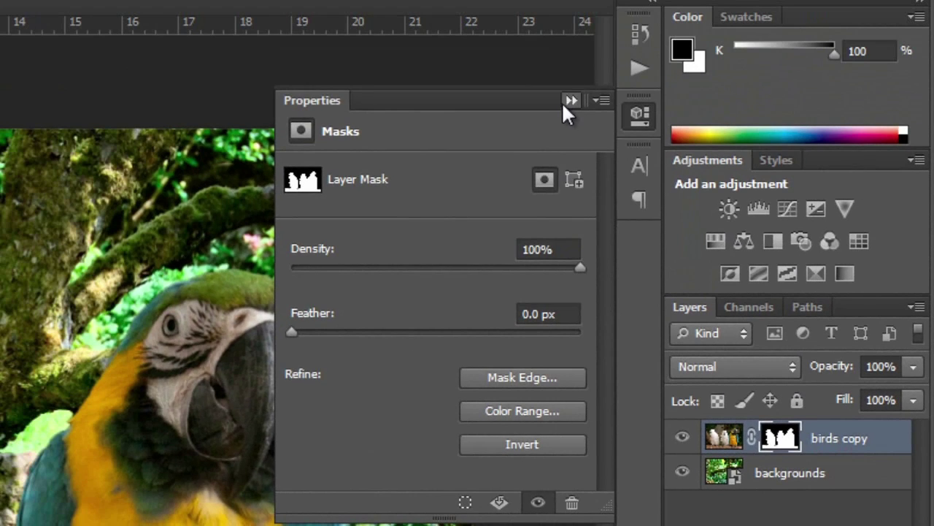
click(571, 100)
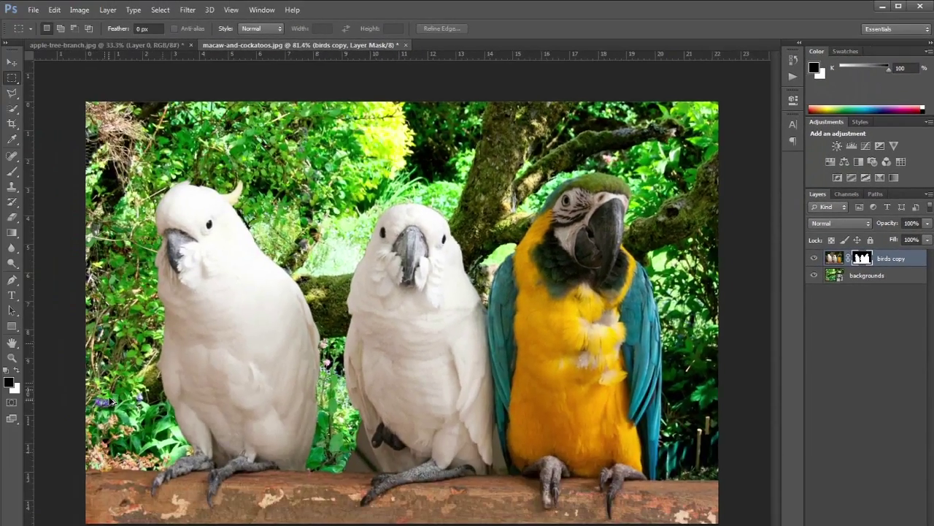
- Touch up the birds copy mask in white along the left cockatoo's chest edge with a 25-pixel brush at 75% opacity, then switch to black
drag(108, 398, 168, 392)
click(13, 168)
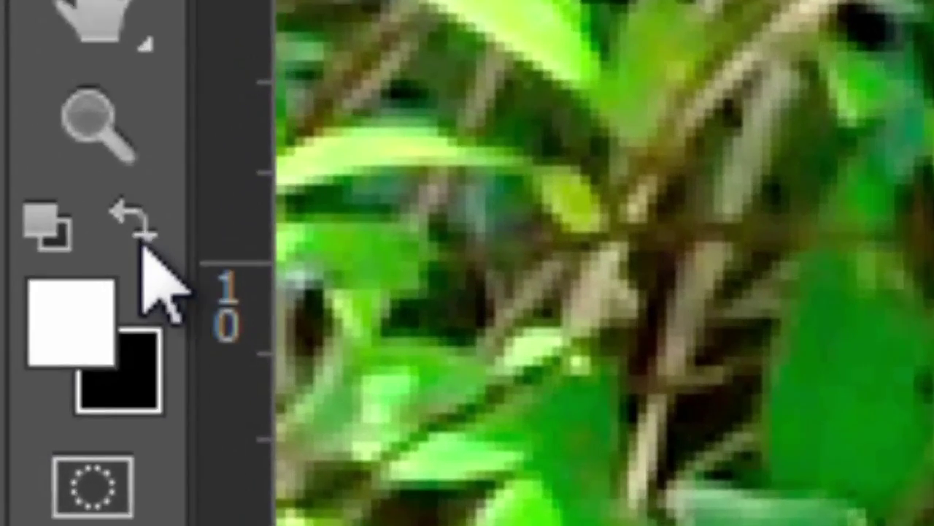
click(27, 359)
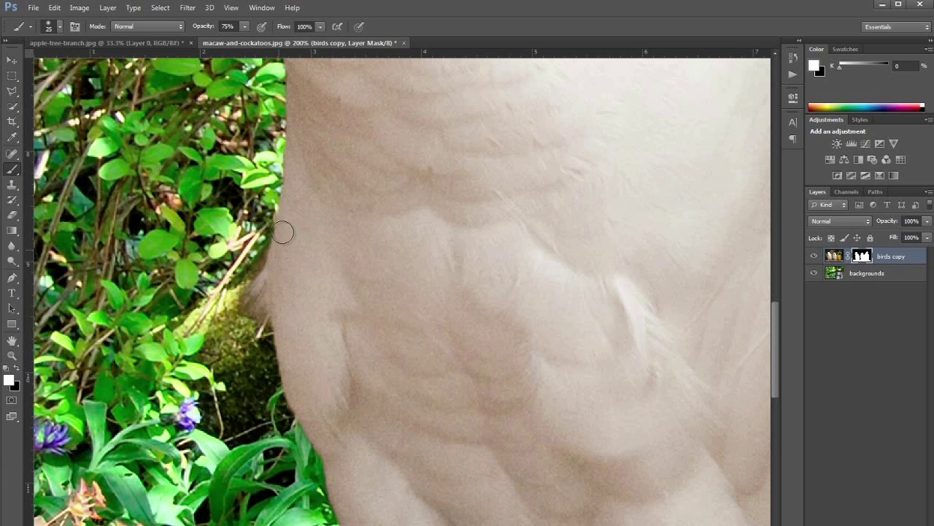
scroll(299, 254, down, 4)
scroll(300, 253, up, 2)
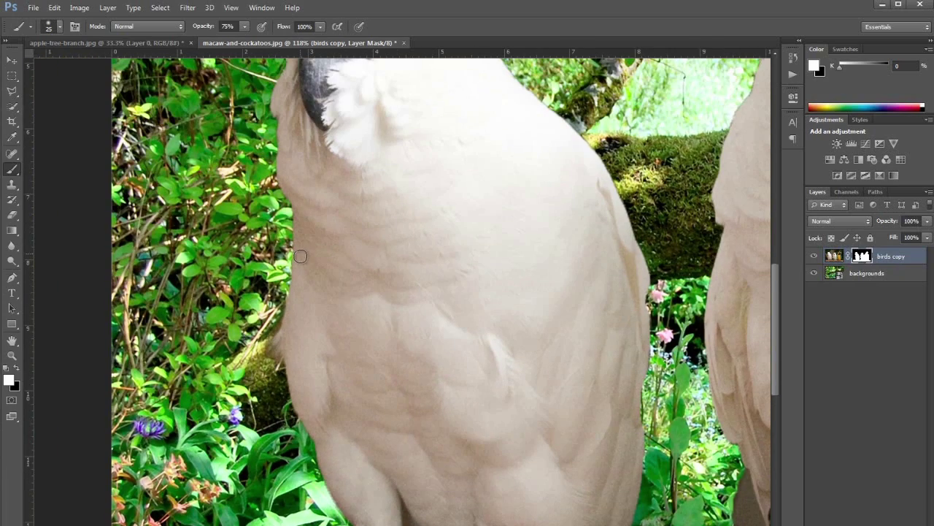
scroll(266, 363, up, 4)
key(x)
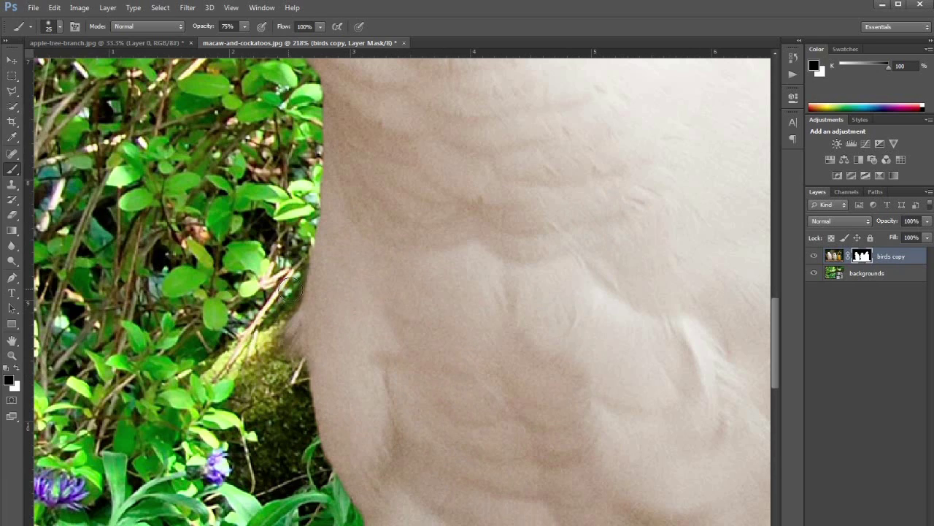
- Paint white on the mask along the outer edge of the macaw's head and beak to bring back its missing feathers
key(x)
scroll(370, 295, up, 3)
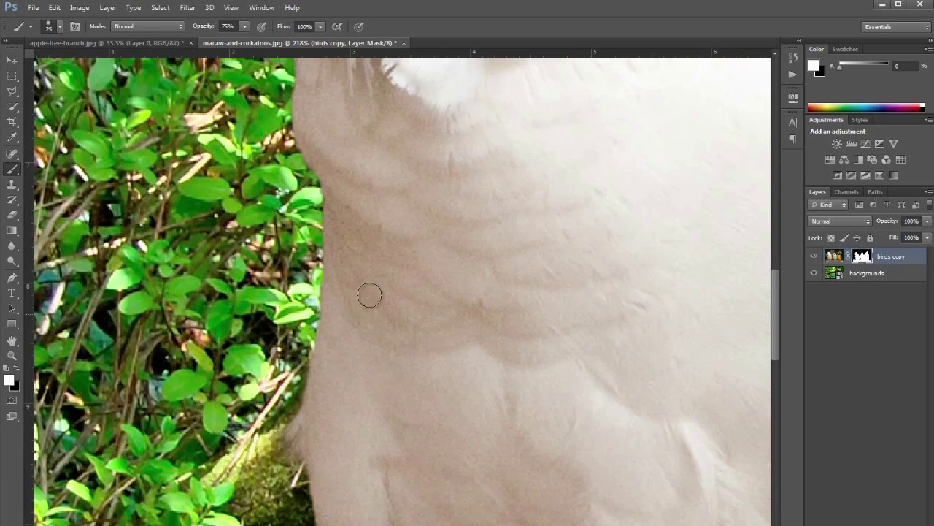
scroll(370, 295, down, 5)
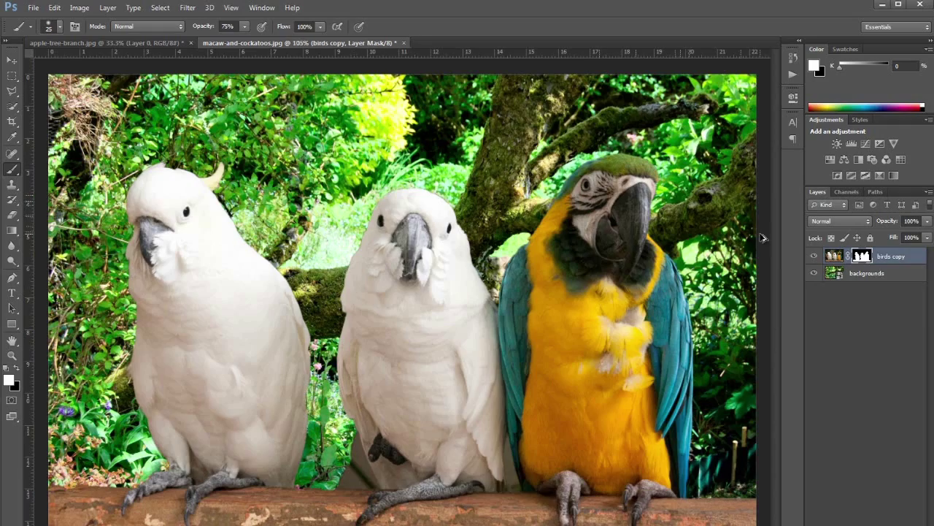
scroll(761, 238, up, 5)
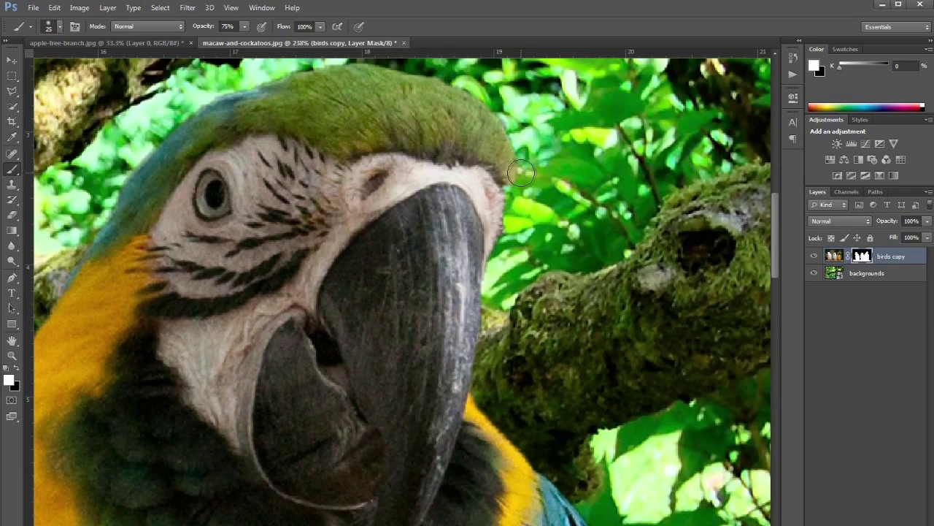
mouse_move(520, 173)
mouse_down()
mouse_move(489, 284)
mouse_move(504, 210)
mouse_move(467, 307)
mouse_move(494, 237)
mouse_move(461, 371)
mouse_move(503, 241)
mouse_move(482, 292)
mouse_move(511, 199)
mouse_move(506, 181)
mouse_move(510, 261)
mouse_up()
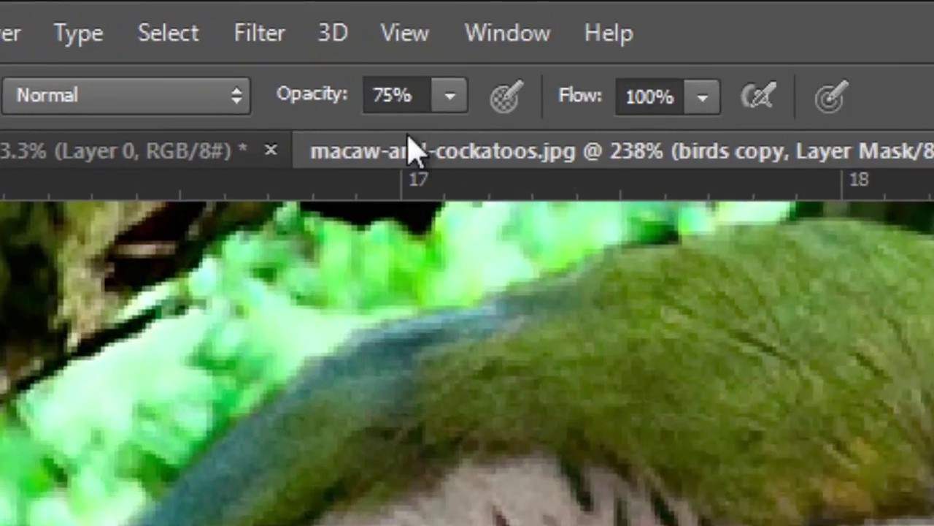
- With the brush at 100% opacity and a smaller tip, paint black on the mask to trim the excess beside the macaw's beak and head
key(Return)
text(100)
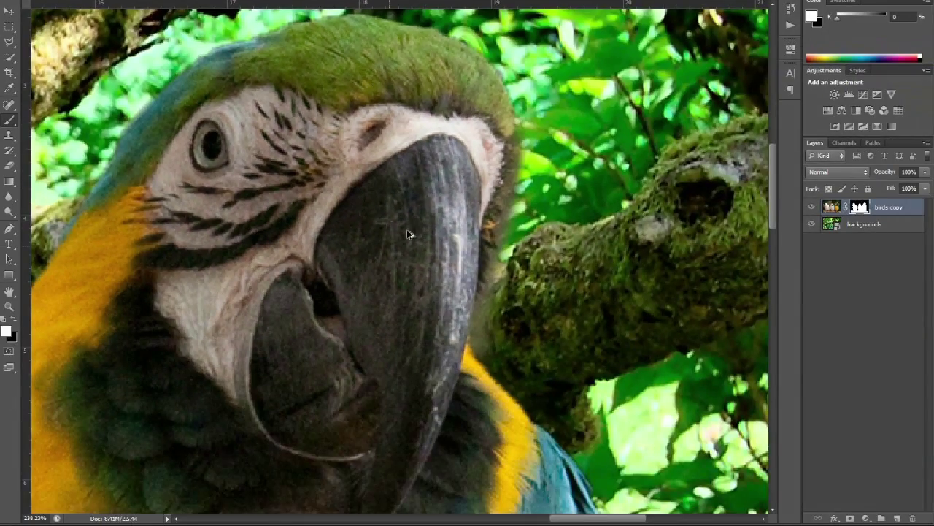
scroll(497, 299, up, 3)
key(x)
mouse_move(497, 374)
mouse_down()
mouse_move(482, 340)
mouse_move(484, 311)
mouse_move(485, 341)
mouse_move(519, 257)
mouse_move(509, 285)
mouse_up()
key(bracketleft)
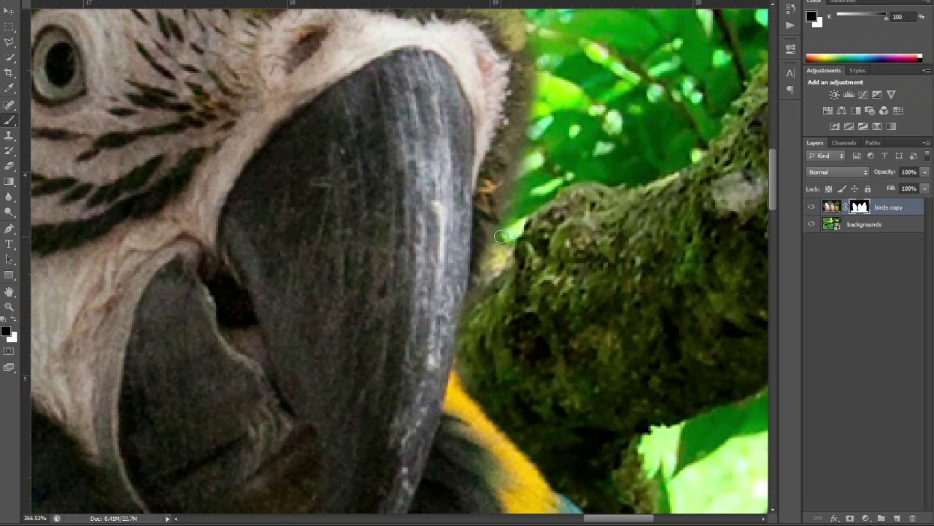
drag(486, 218, 502, 258)
drag(496, 268, 489, 268)
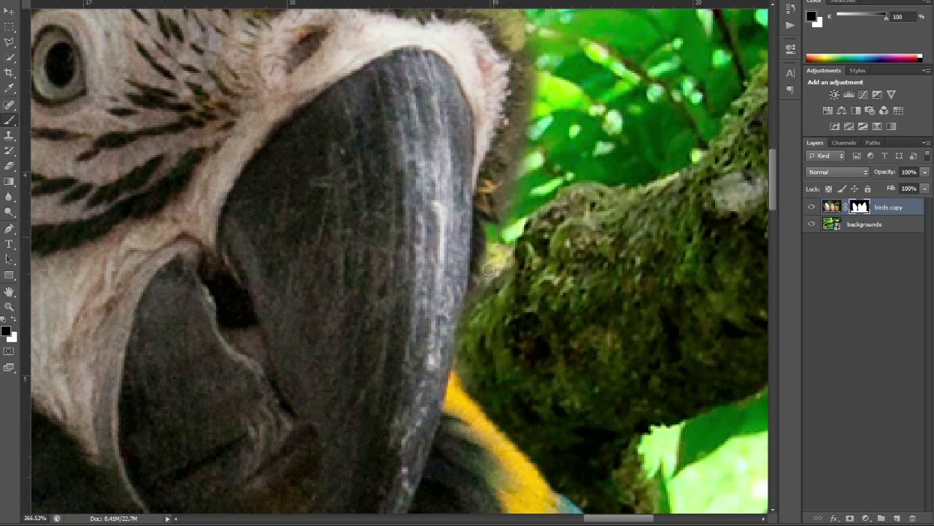
scroll(521, 248, up, 3)
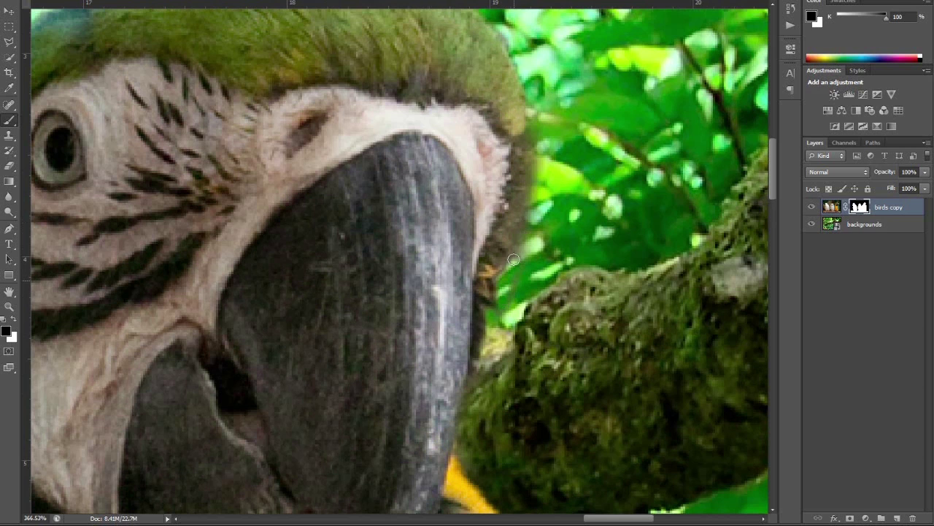
mouse_move(526, 201)
mouse_down()
mouse_move(533, 139)
mouse_move(543, 159)
mouse_up()
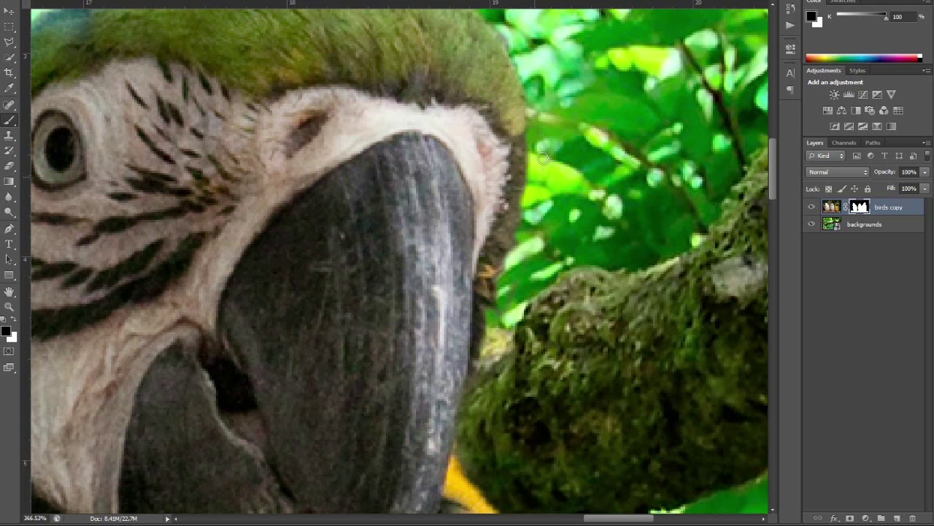
key(ctrl+0)
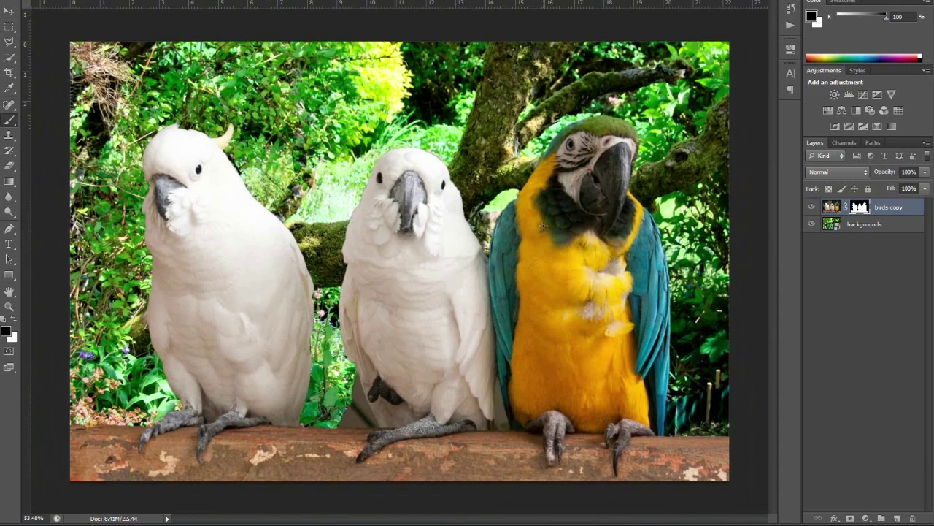
- Outline the leftover backdrop wedge between the middle cockatoo's lower wing and the perch with a lasso, and fill it with black on the mask
click(9, 27)
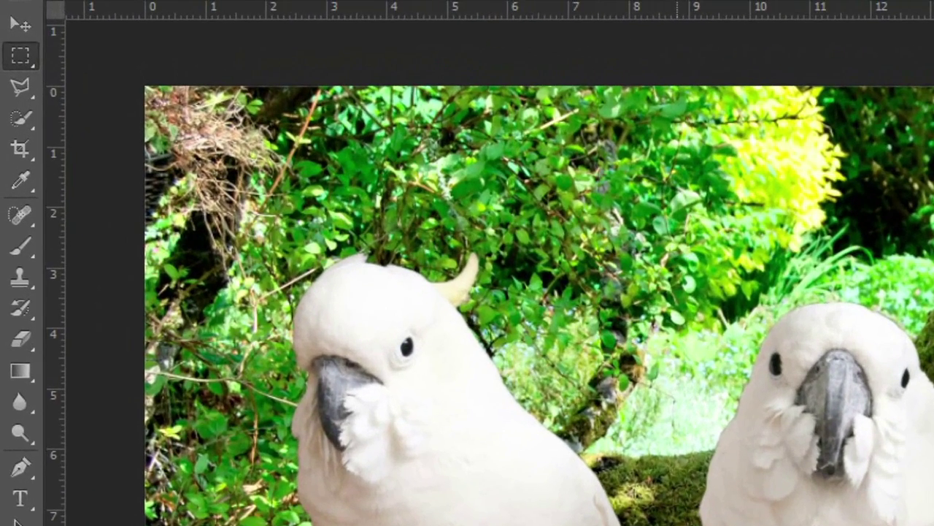
scroll(709, 511, up, 8)
scroll(709, 511, down, 4)
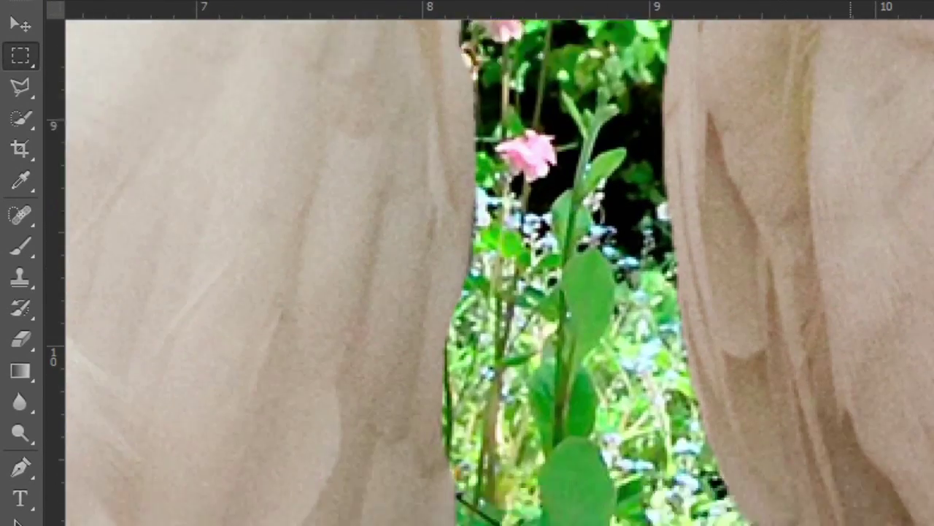
scroll(372, 230, up, 4)
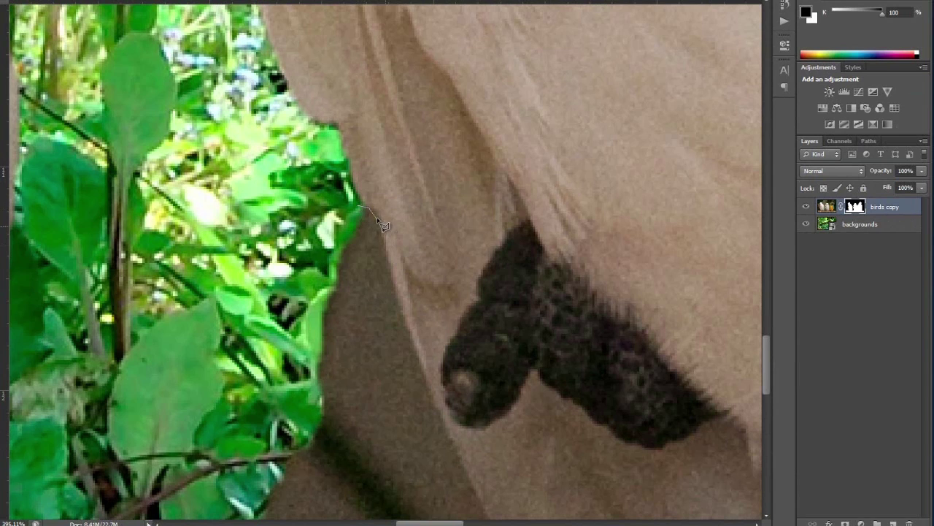
mouse_move(380, 219)
mouse_down()
mouse_move(418, 392)
mouse_move(419, 361)
mouse_move(400, 293)
mouse_up()
mouse_move(422, 359)
mouse_down()
mouse_move(454, 464)
mouse_move(460, 454)
mouse_move(483, 515)
mouse_move(504, 519)
mouse_move(501, 490)
mouse_move(532, 443)
mouse_up()
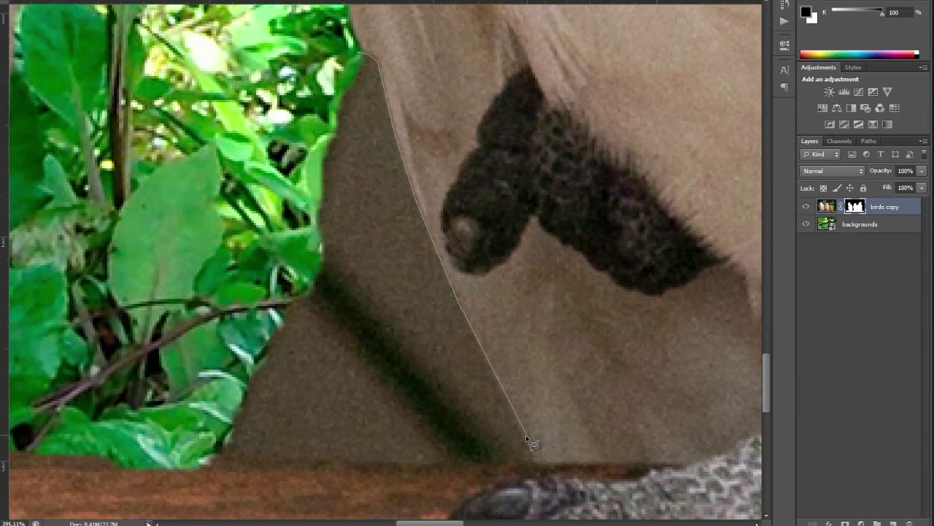
mouse_move(248, 438)
mouse_down()
mouse_move(216, 448)
mouse_move(218, 466)
mouse_move(195, 478)
mouse_up()
mouse_move(184, 321)
mouse_down()
mouse_move(225, 56)
mouse_move(281, 69)
mouse_up()
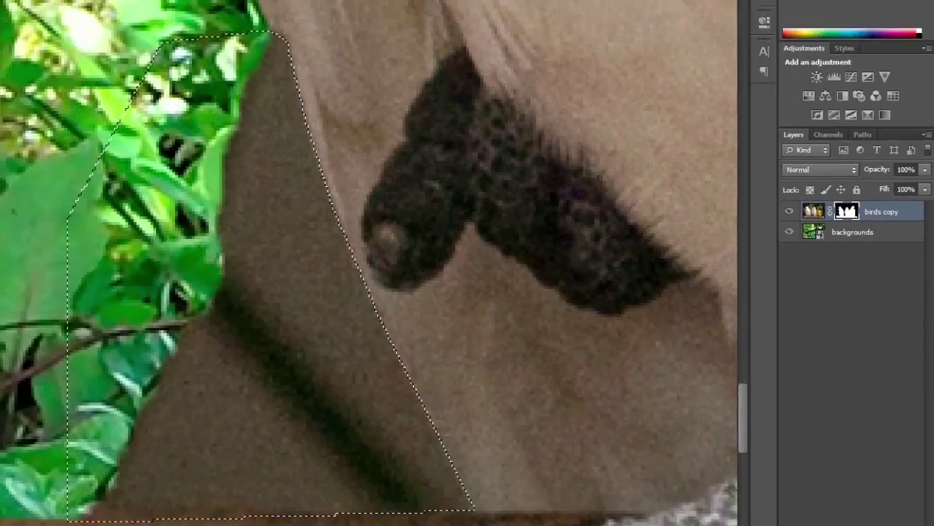
key(alt+BackSpace)
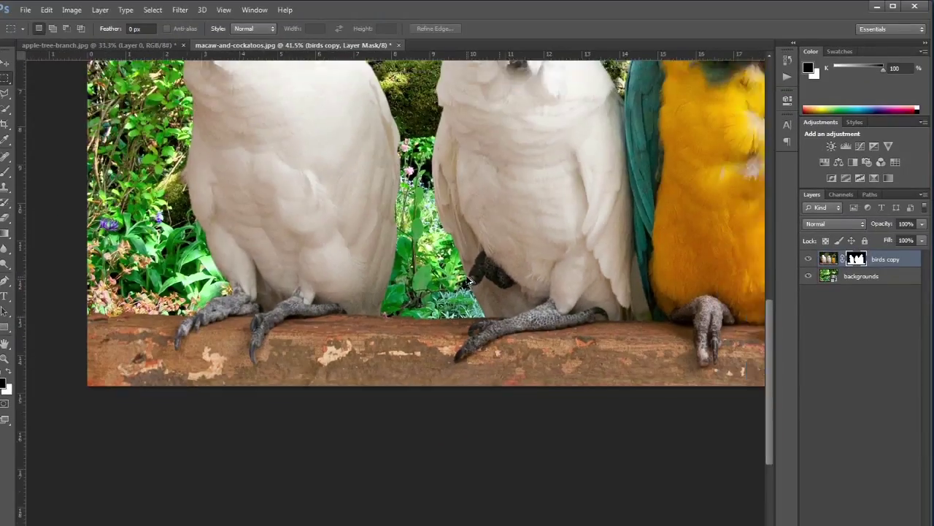
key(ctrl+minus)
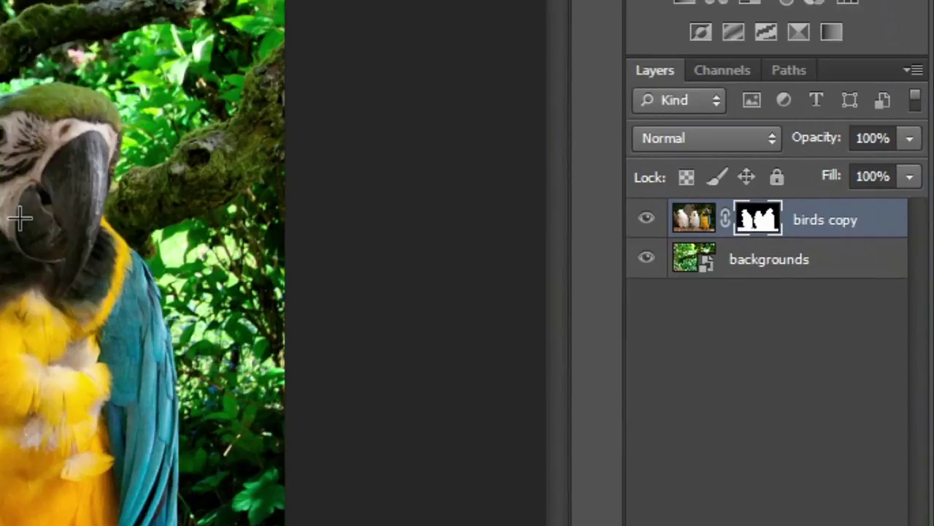
- Open the contents of the backgrounds smart object and check its image size without changing it
click(567, 260)
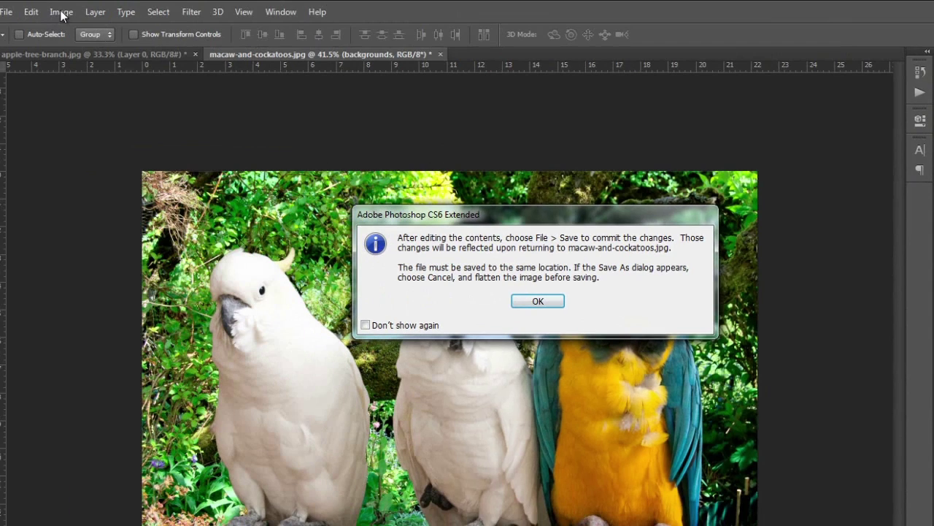
click(538, 302)
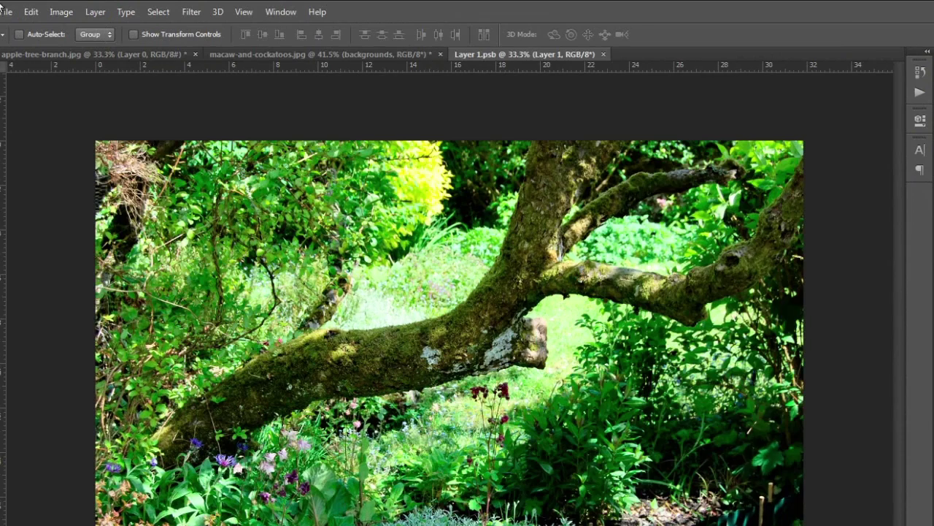
click(49, 15)
click(91, 111)
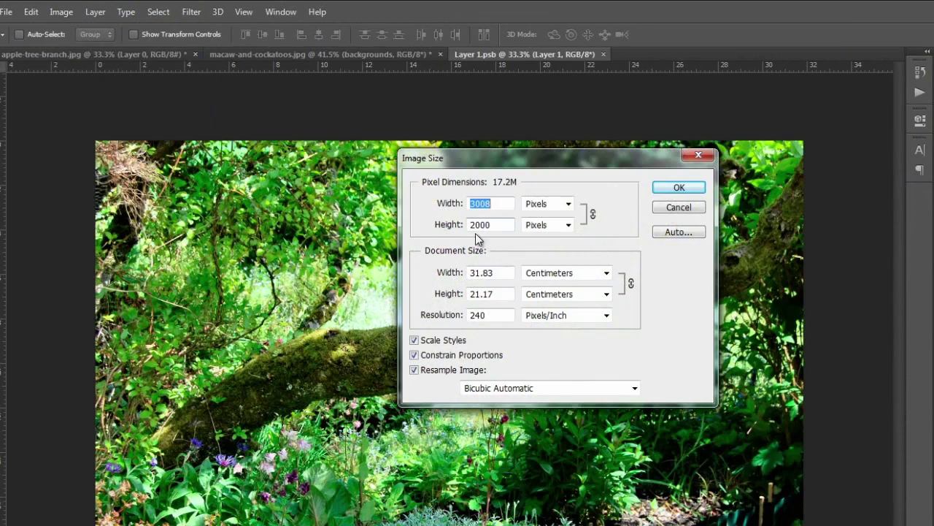
key(Tab)
click(679, 207)
- Apply Auto Color to the garden photo in Layer 1.psb, and close it with the changes saved
click(61, 12)
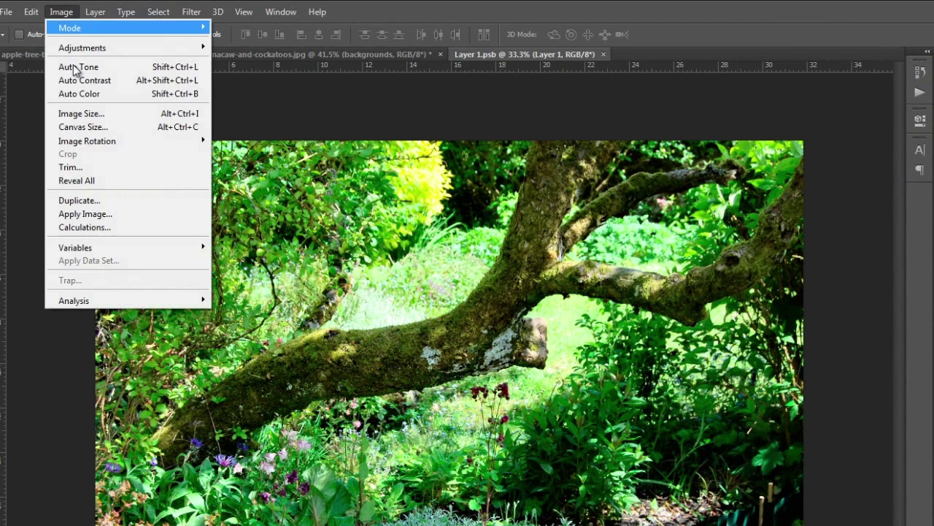
click(81, 95)
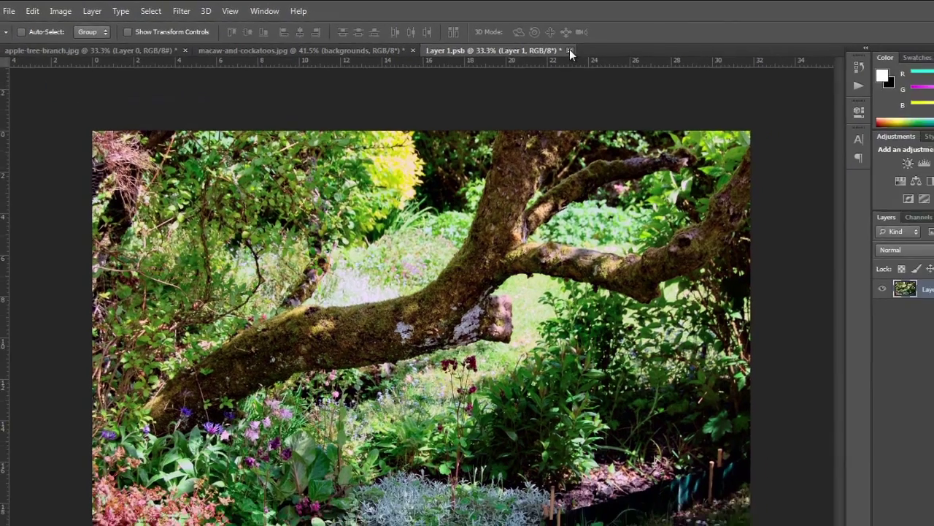
click(609, 54)
click(370, 233)
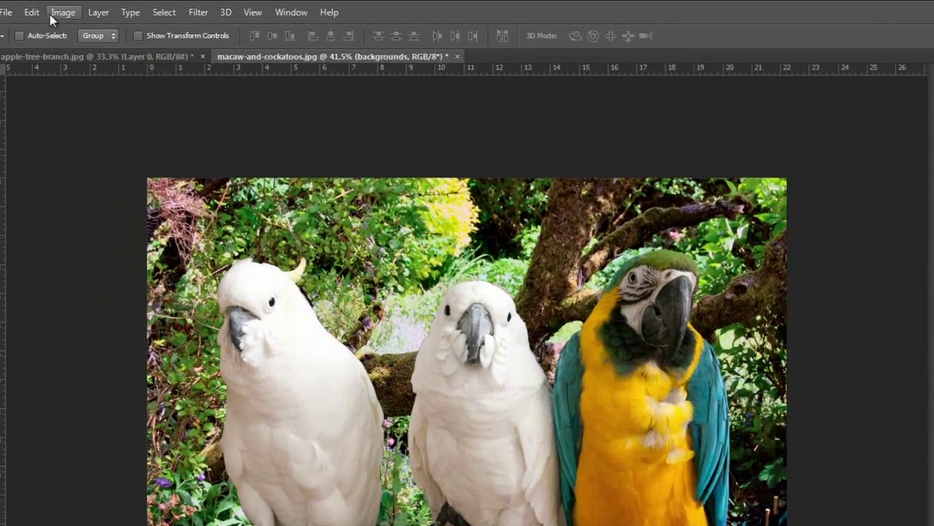
- Check the image size of macaw-and-cockatoos.jpg without changing it
click(59, 9)
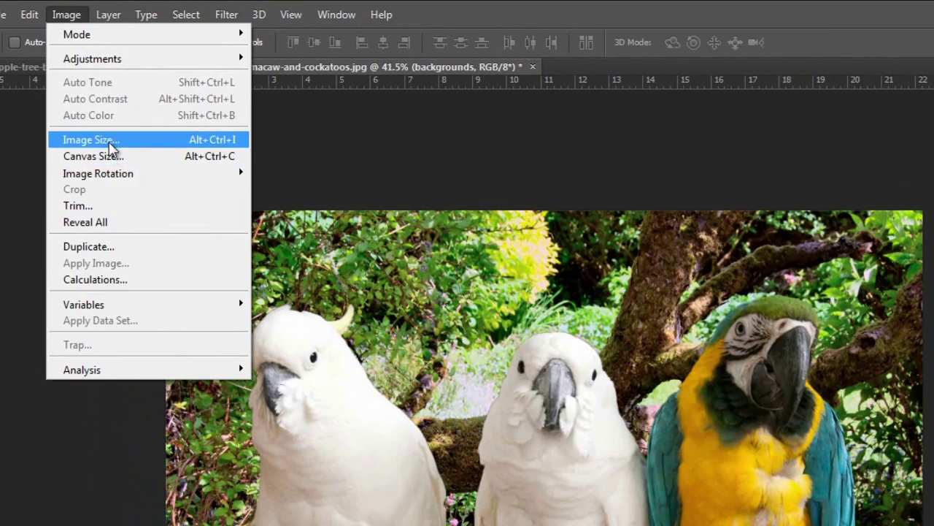
click(80, 99)
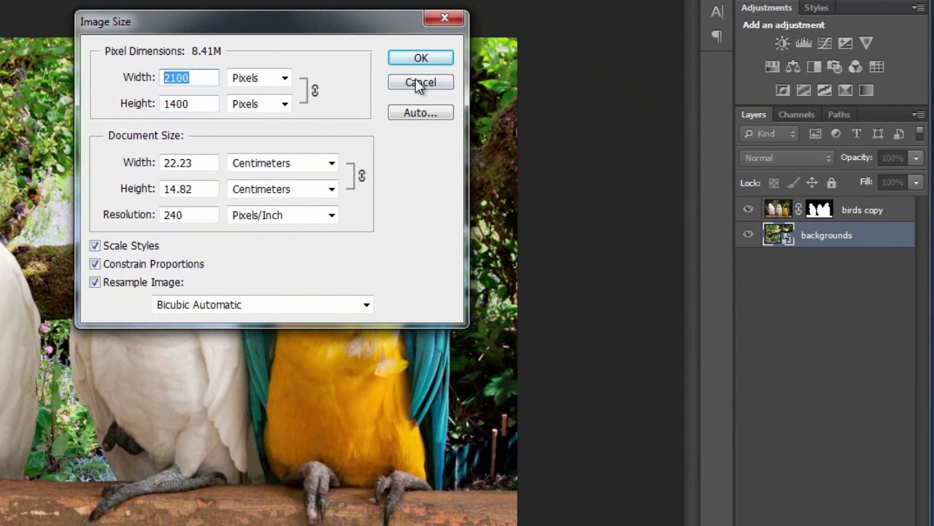
click(420, 82)
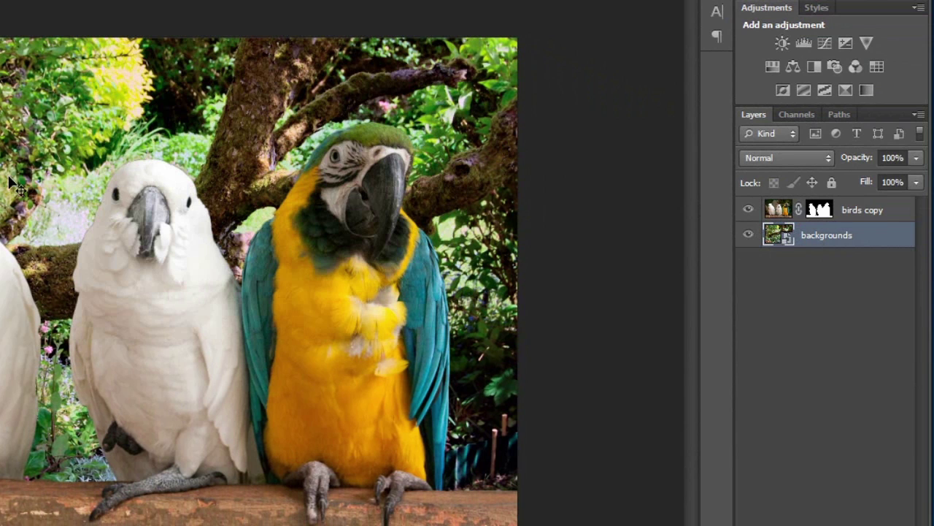
- Scale the backgrounds smart object down proportionally about its centre to less than half the canvas width, and apply the transform
key(ctrl+t)
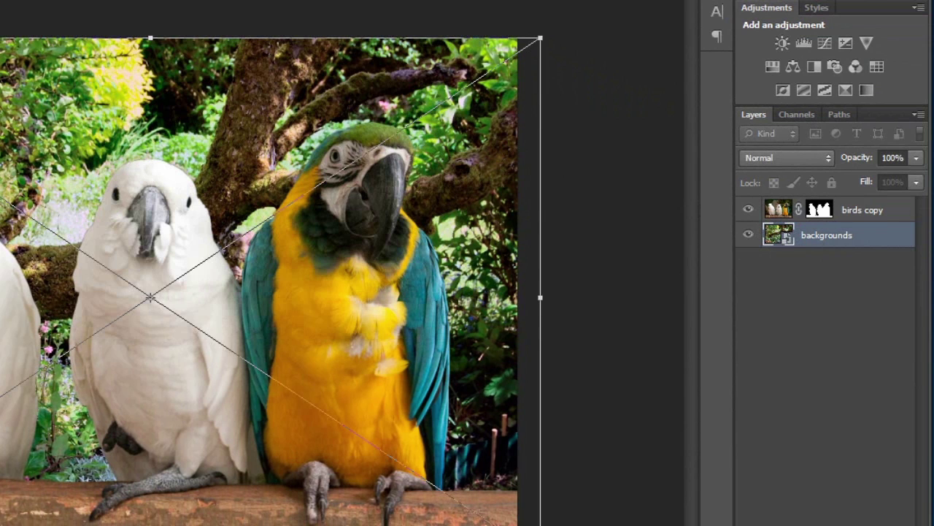
drag(1, 40, 40, 175)
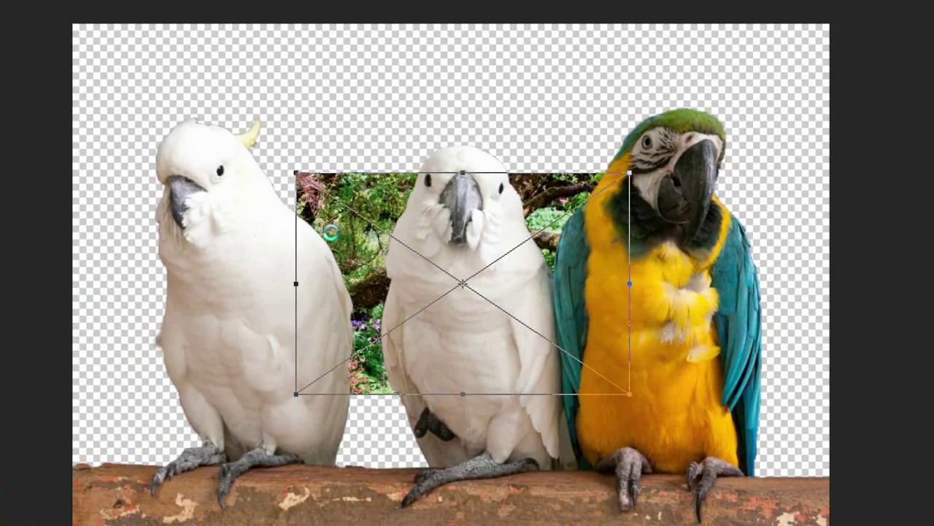
key(Return)
- Move the backgrounds smart object to the canvas's upper left corner, enlarge it to cover the scene, and align its top and right edges with the canvas
drag(358, 203, 137, 62)
key(ctrl+t)
drag(408, 227, 837, 509)
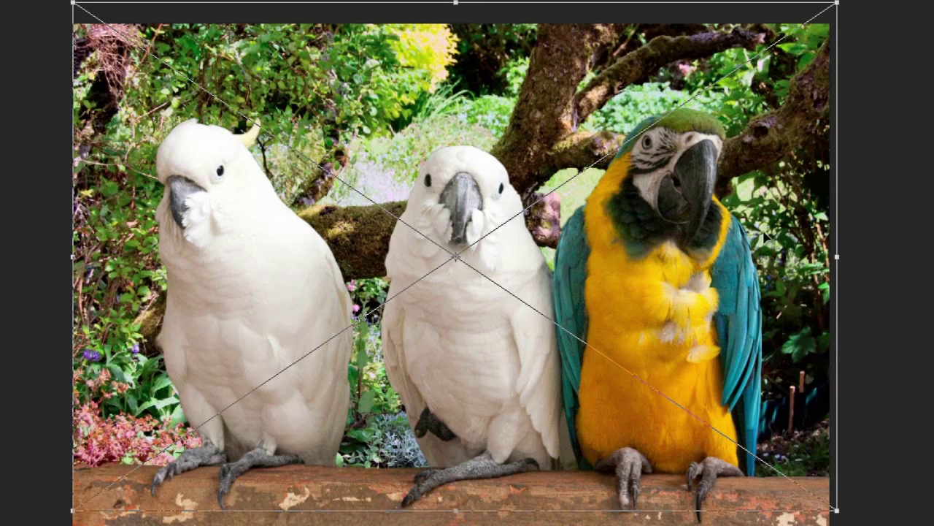
drag(792, 366, 784, 389)
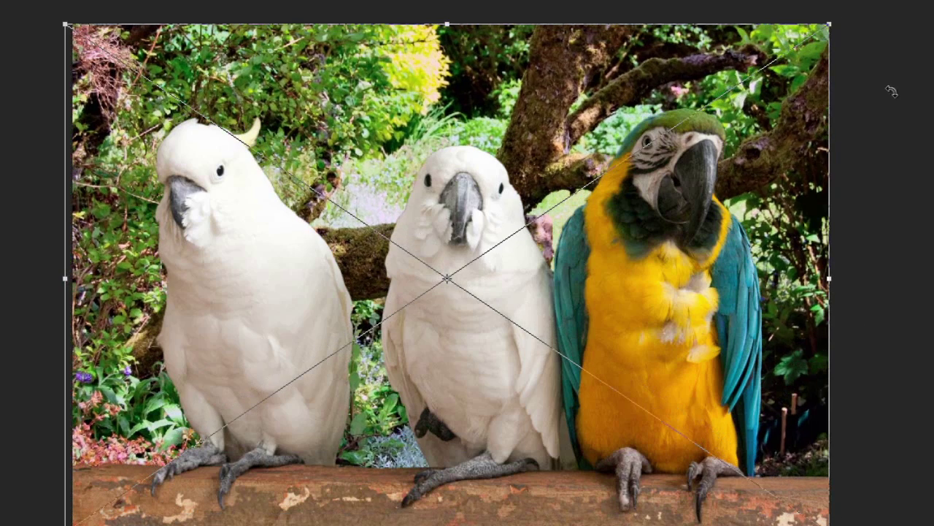